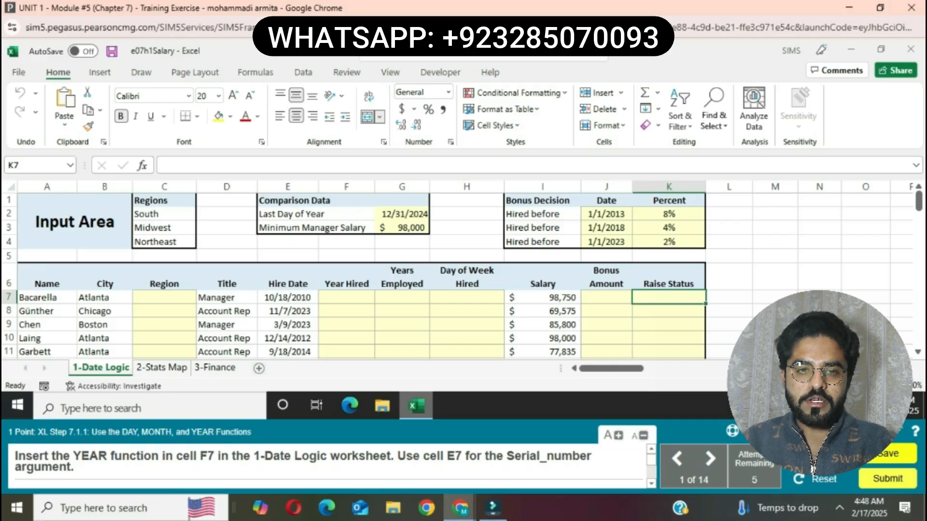
# - Enter the formula =YEAR(E7) in cell F7 of the 1-Date Logic worksheet
pyautogui.click(346, 297)
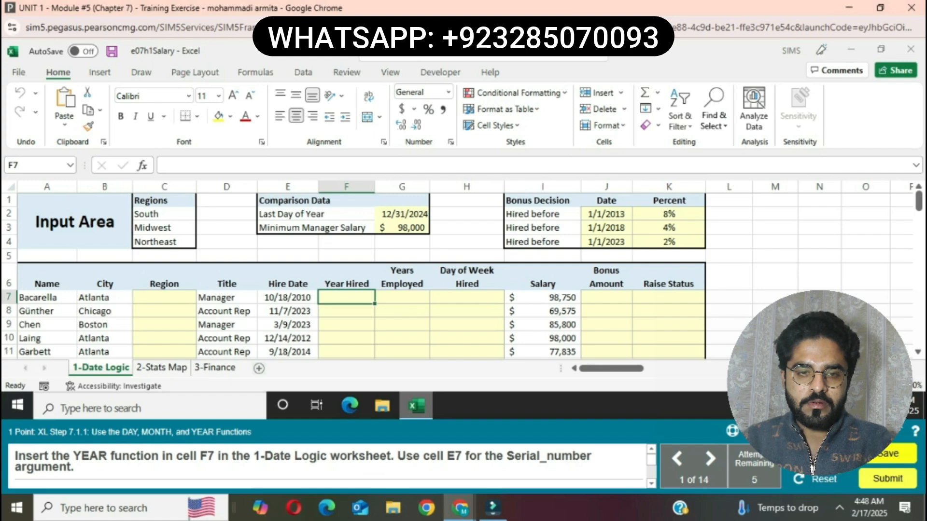
pyautogui.write('=')
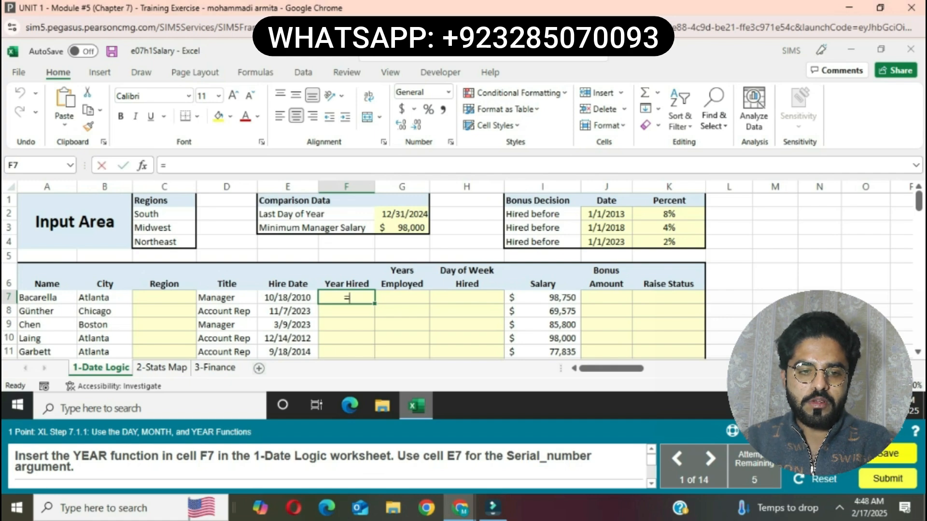
pyautogui.write('YEAR')
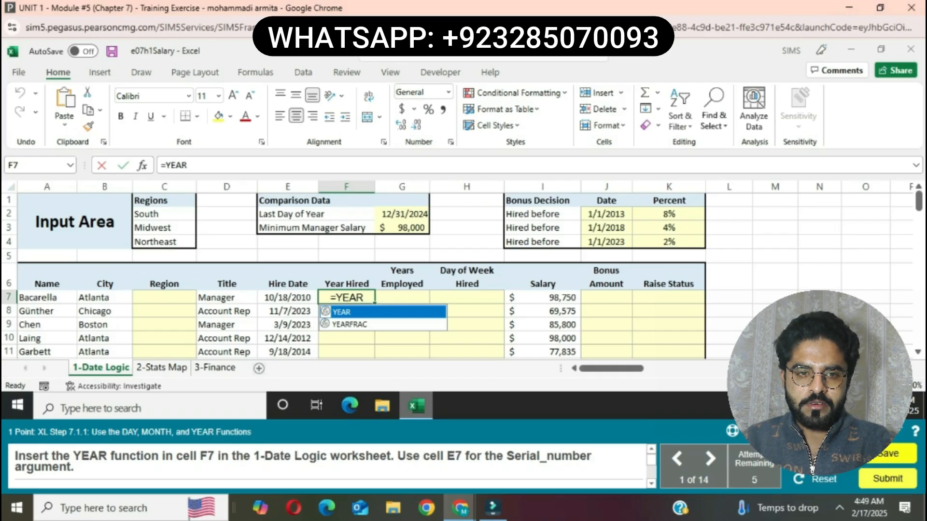
pyautogui.write('(')
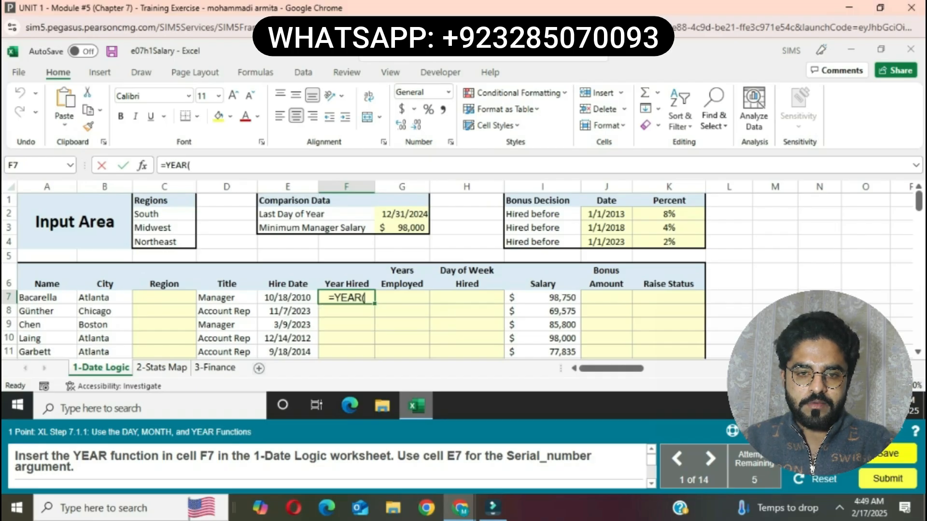
pyautogui.write('E7')
pyautogui.press('Return')
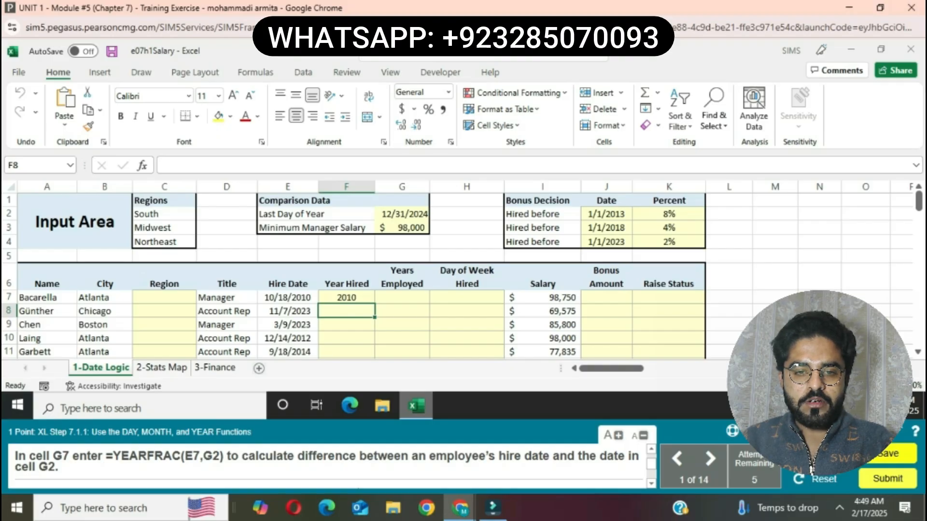
# - Try to copy the formula =YEARFRAC(E7,G2) from the task instructions into cell G7
pyautogui.moveTo(106, 456); pyautogui.dragTo(224, 456)
pyautogui.hotkey('ctrl', 'c')
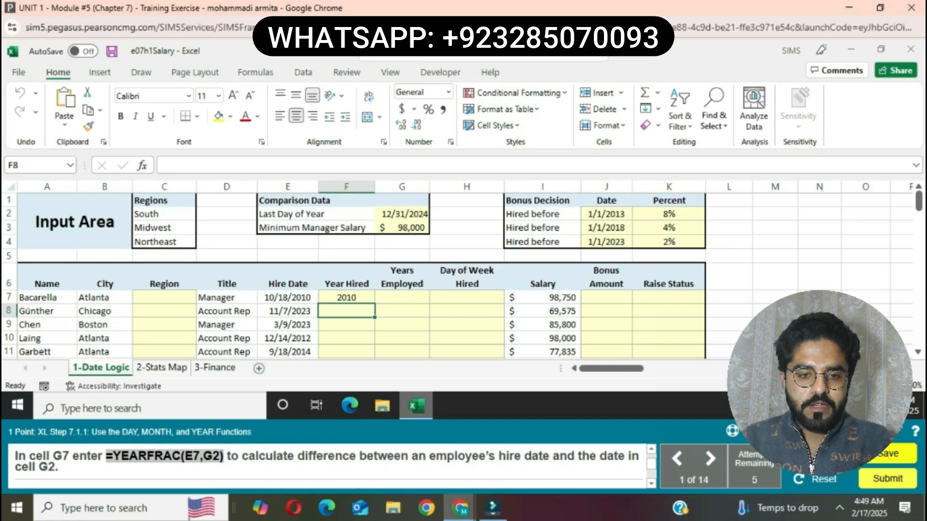
pyautogui.click(401, 298)
pyautogui.click(402, 165)
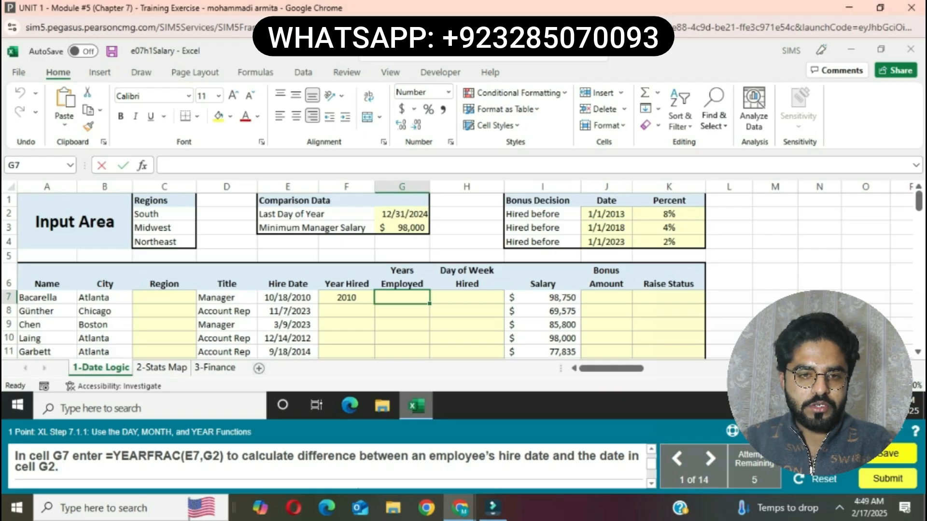
pyautogui.hotkey('ctrl', 'v')
pyautogui.press('Return')
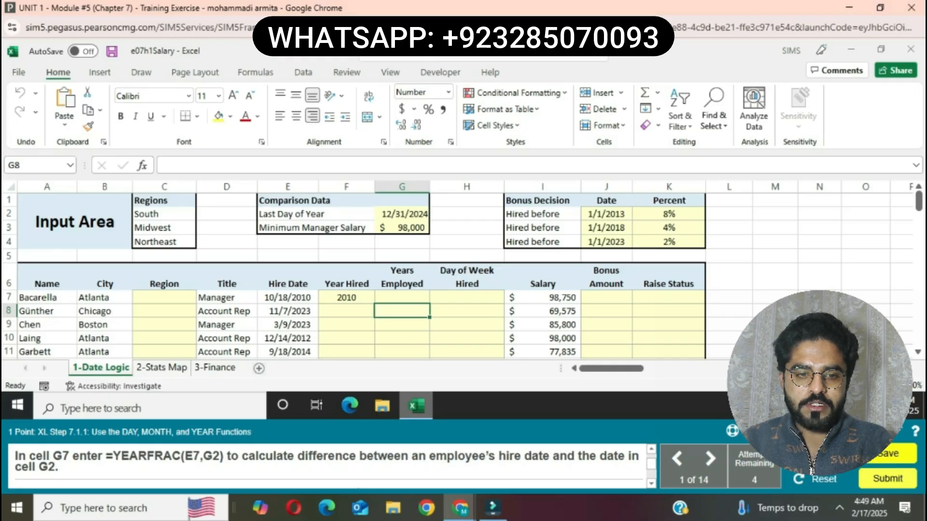
# - Enter the formula =YEARFRAC(E7,G2) in cell G7 to calculate the years employed
pyautogui.click(401, 297)
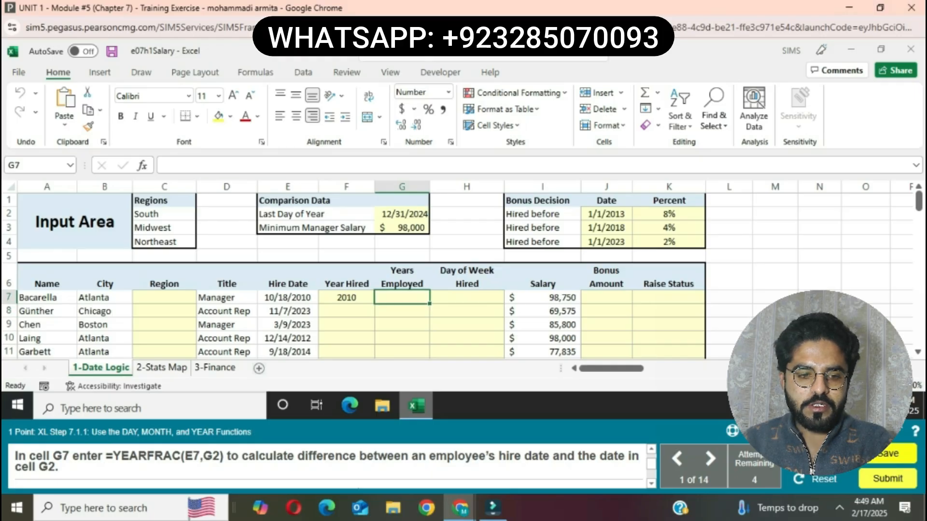
pyautogui.write('=')
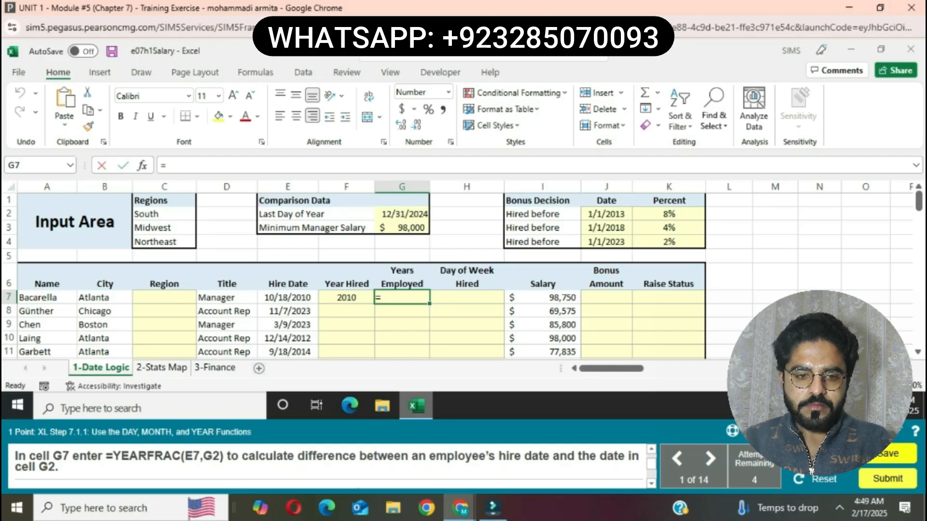
pyautogui.write('YEAR')
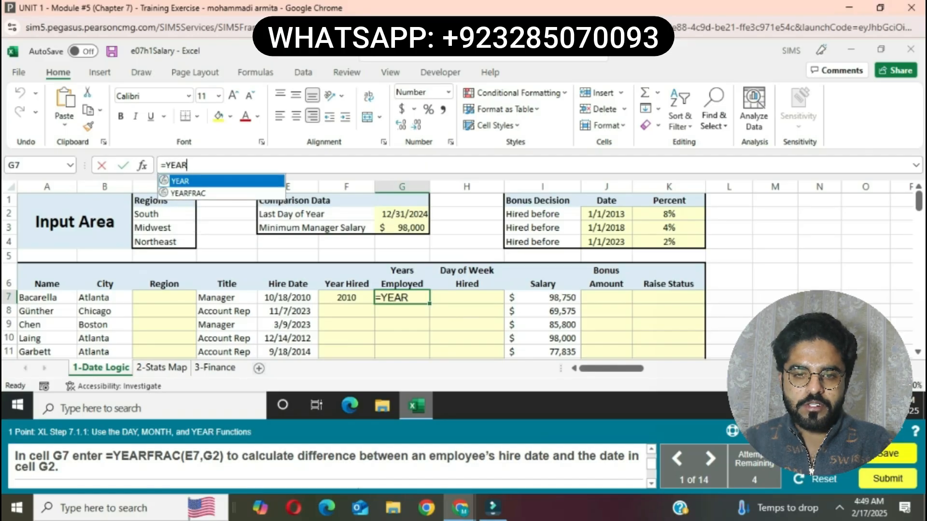
pyautogui.press('Down')
pyautogui.press('Tab')
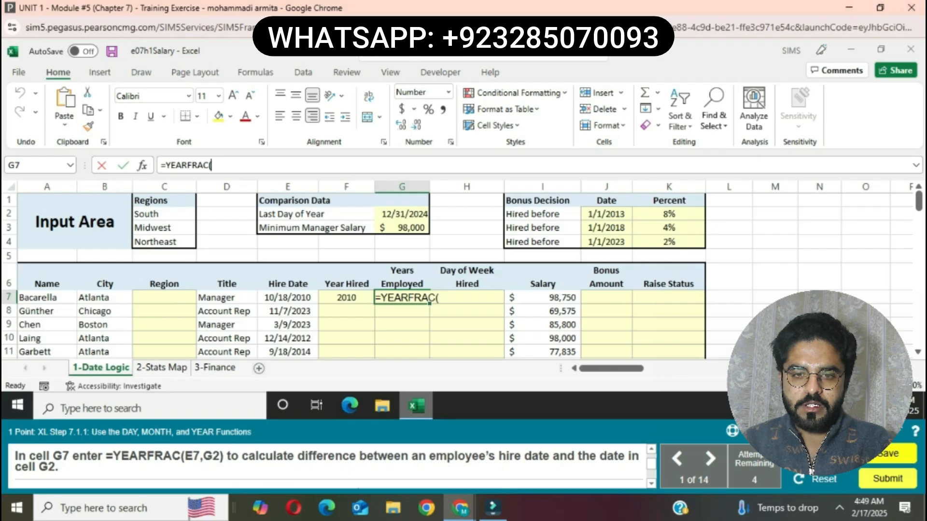
pyautogui.write('E7,')
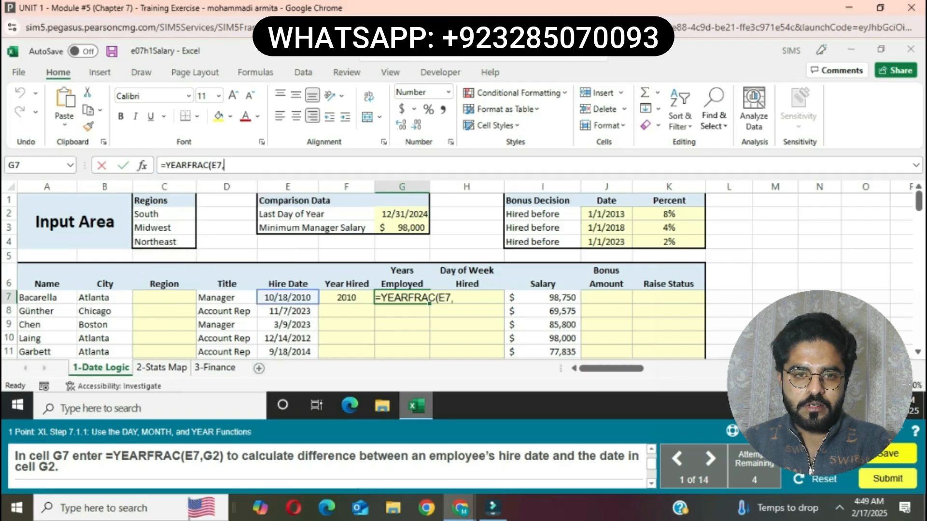
pyautogui.write('G2)')
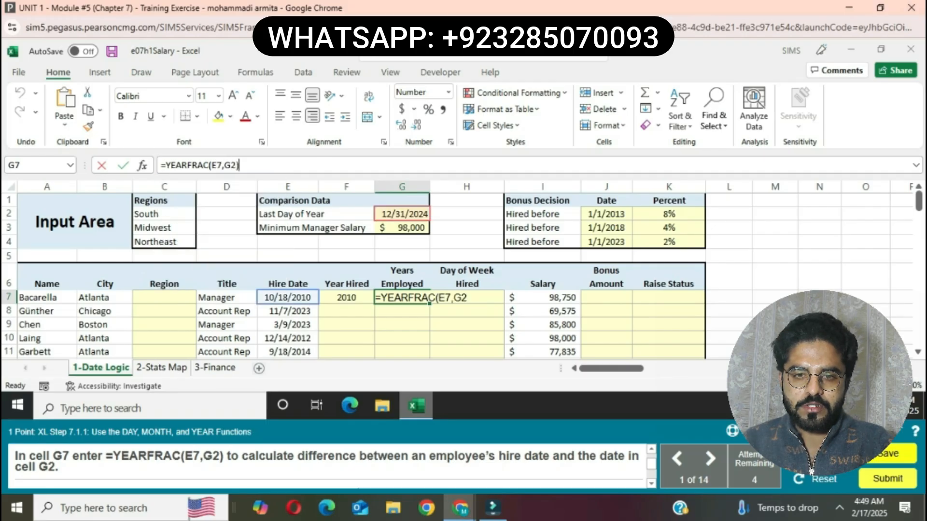
pyautogui.press('Return')
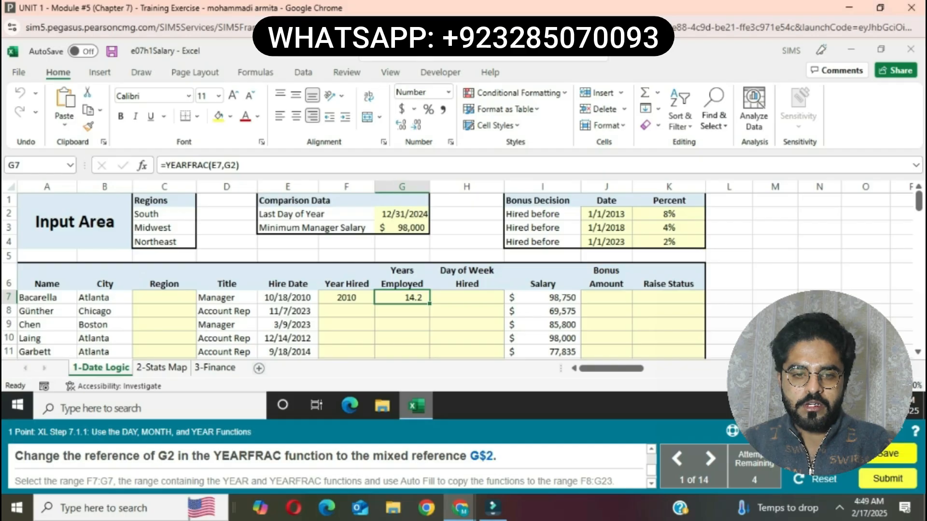
# - Change the G2 reference in cell G7's YEARFRAC formula to the mixed reference G$2
pyautogui.moveTo(226, 186); pyautogui.dragTo(402, 187)
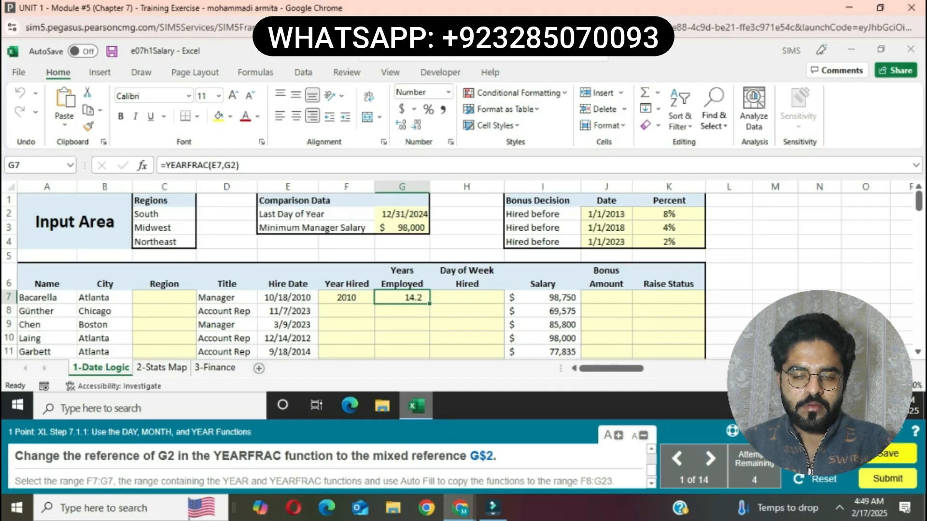
pyautogui.press('F2')
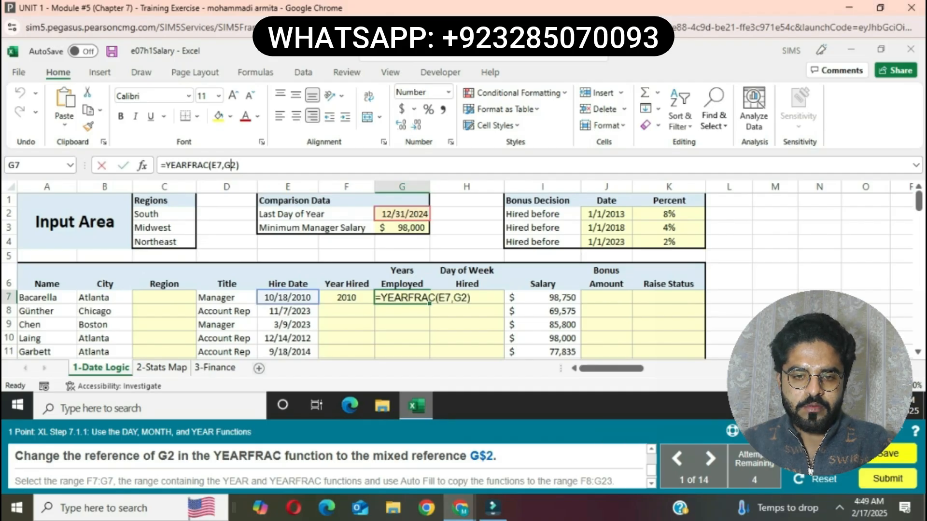
pyautogui.press('F4')
pyautogui.press('F4')
pyautogui.press('Return')
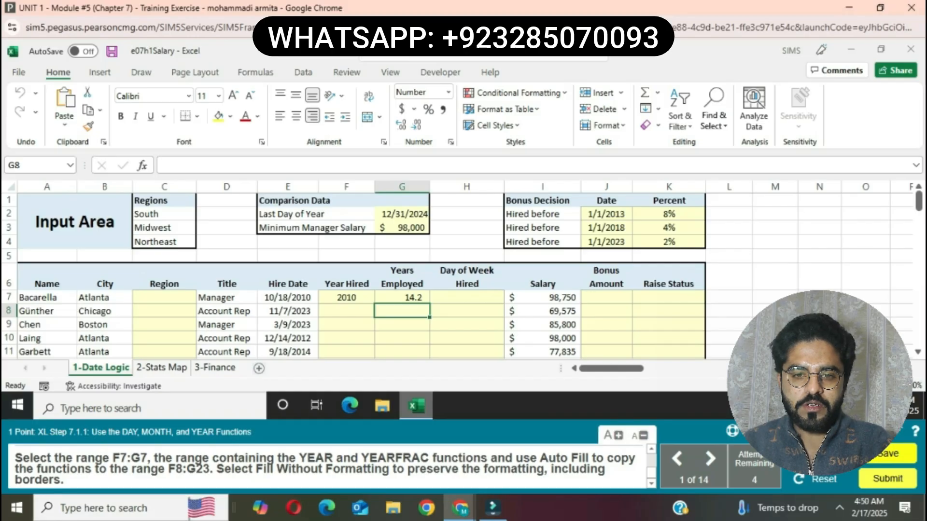
# - Auto Fill the formulas in F7:G7 down through row 23 using the Fill Without Formatting option
pyautogui.moveTo(347, 298); pyautogui.dragTo(401, 298)
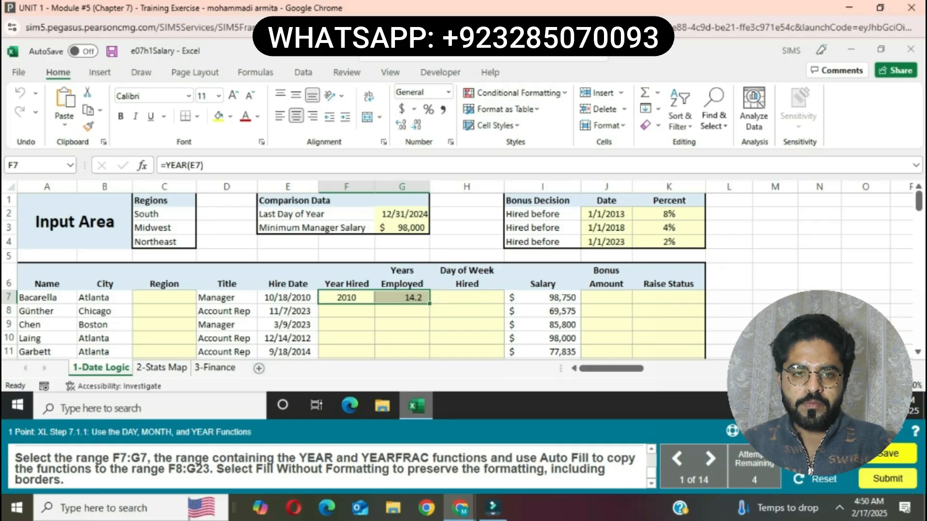
pyautogui.moveTo(429, 304)
pyautogui.mouseDown()
pyautogui.moveTo(428, 356)
pyautogui.moveTo(427, 288)
pyautogui.mouseUp()
pyautogui.click(442, 297)
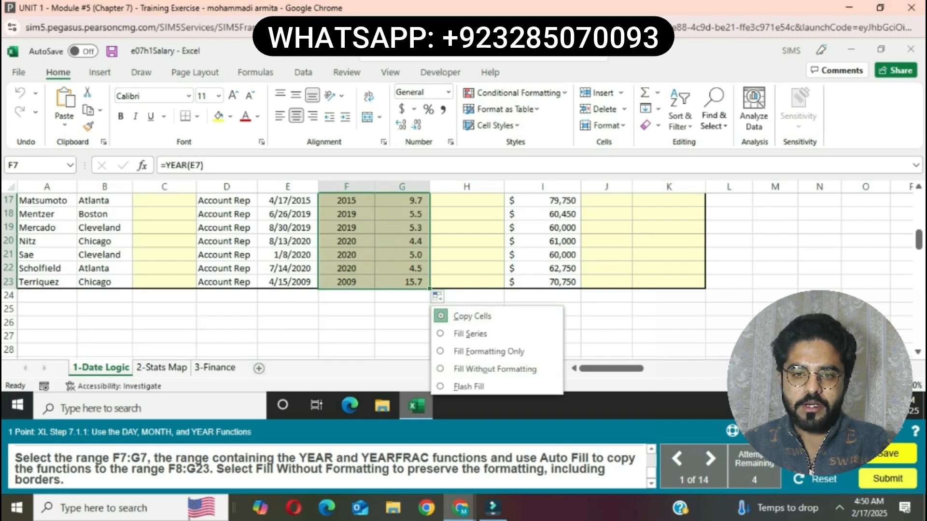
pyautogui.click(495, 369)
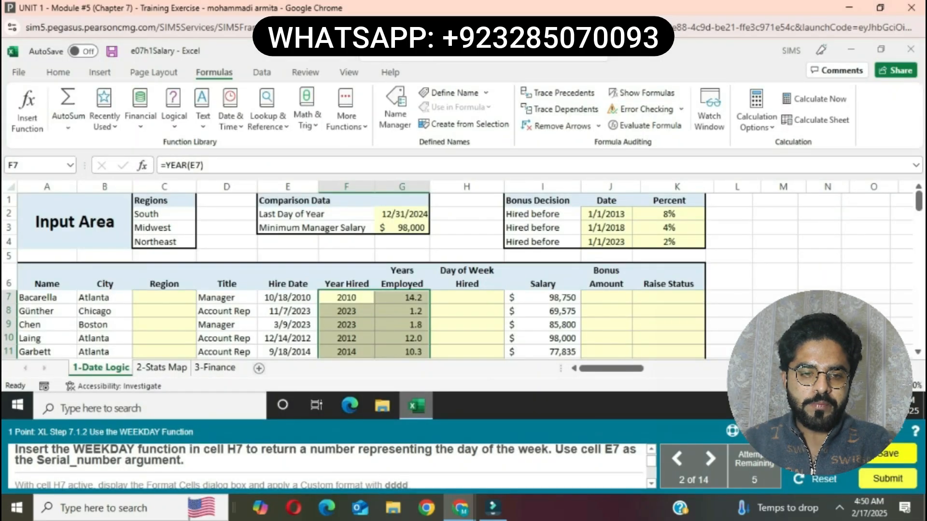
# - Enter the formula =WEEKDAY(E7) in cell H7 under Day of Week Hired
pyautogui.click(467, 297)
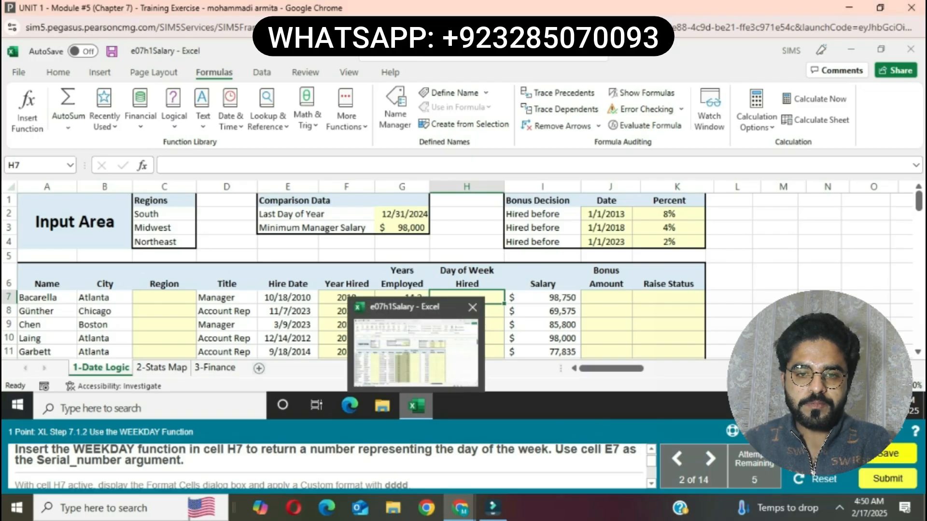
pyautogui.write('=')
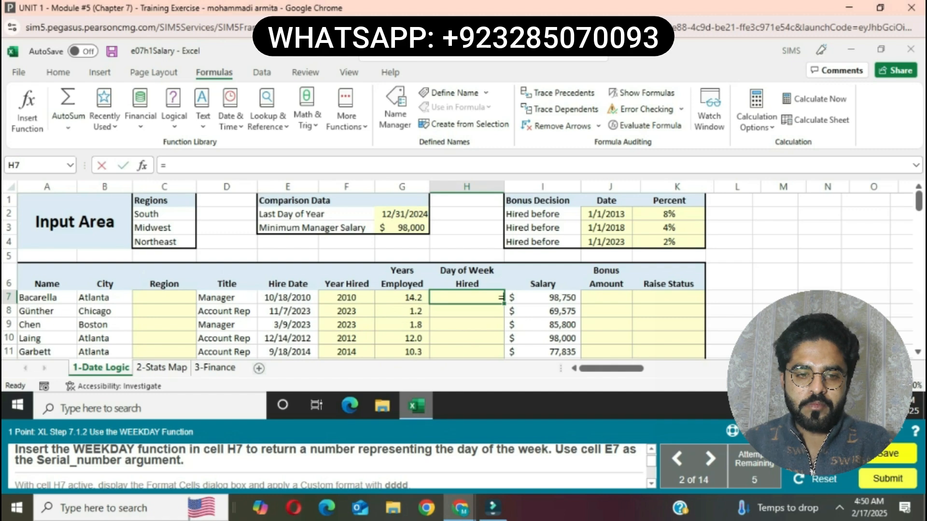
pyautogui.write('WEE')
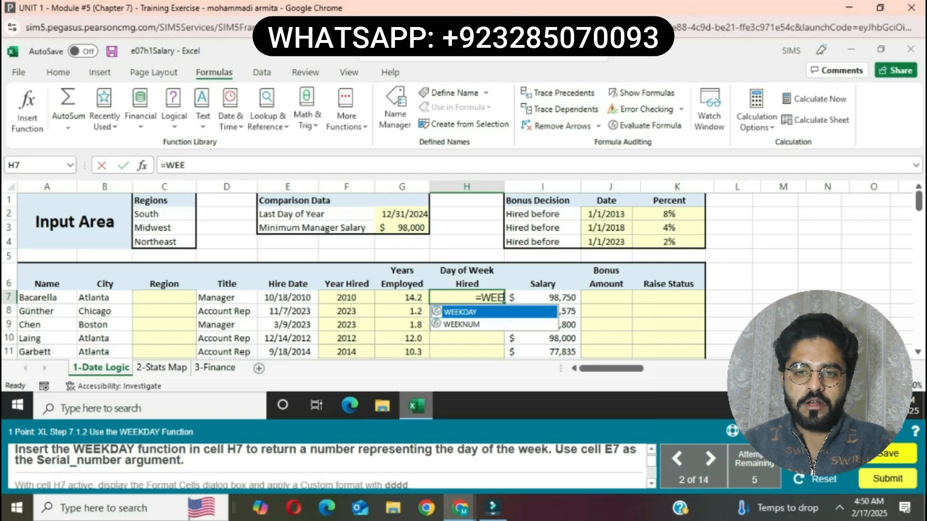
pyautogui.press('Tab')
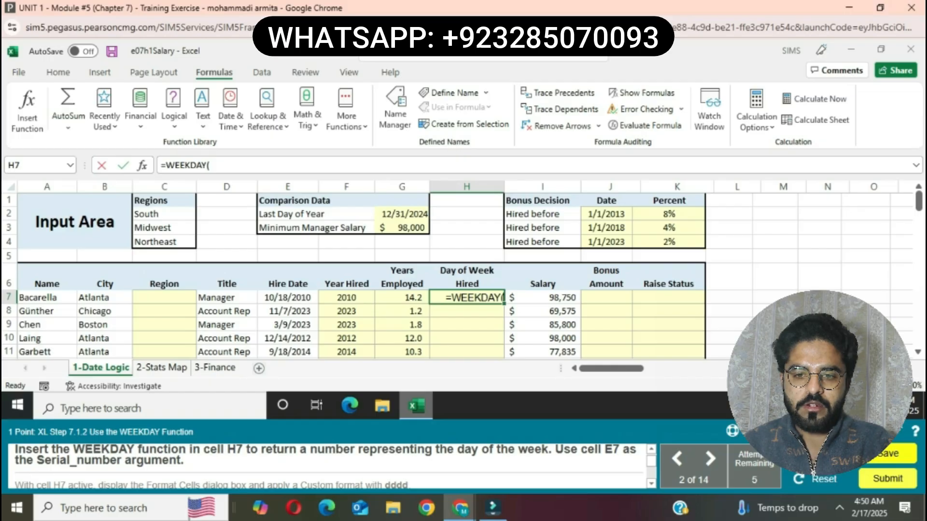
pyautogui.write('E7)')
pyautogui.press('Return')
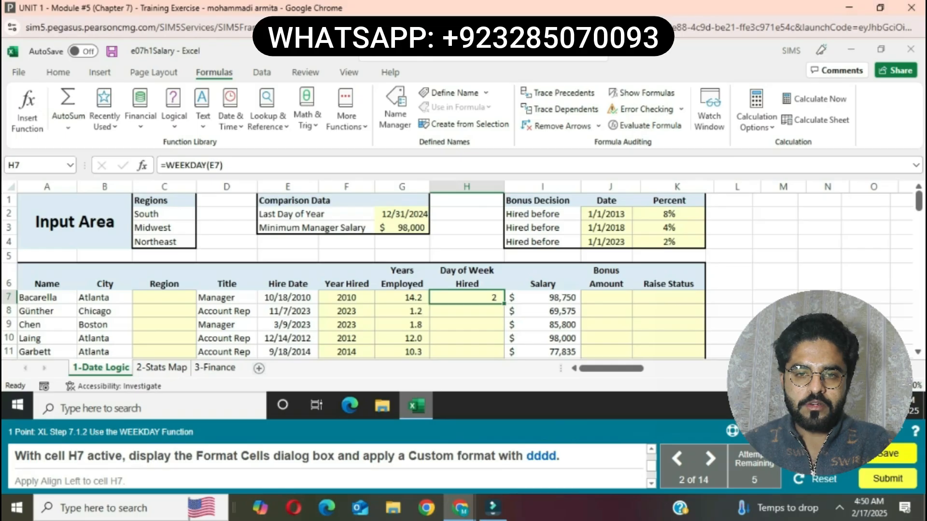
# - Apply the custom number format dddd to cell H7 and left-align its contents
pyautogui.click(58, 71)
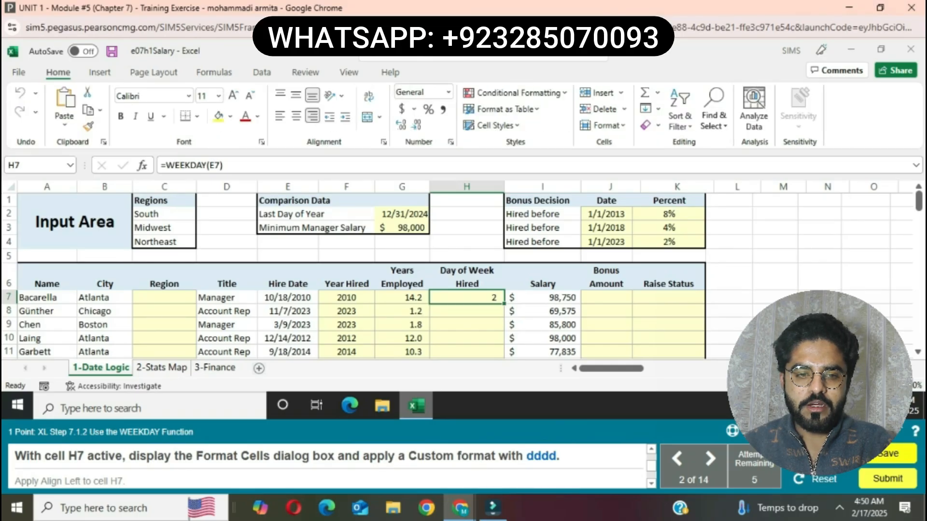
pyautogui.click(450, 141)
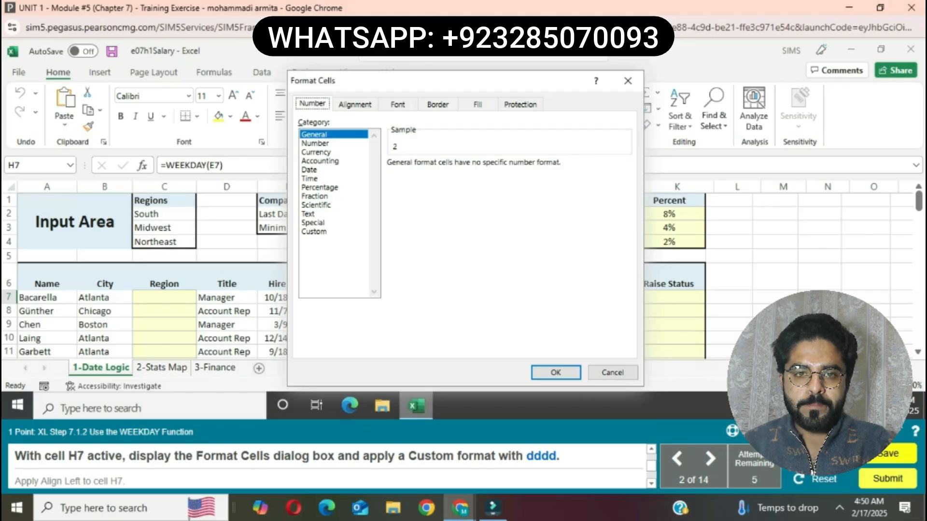
pyautogui.click(315, 232)
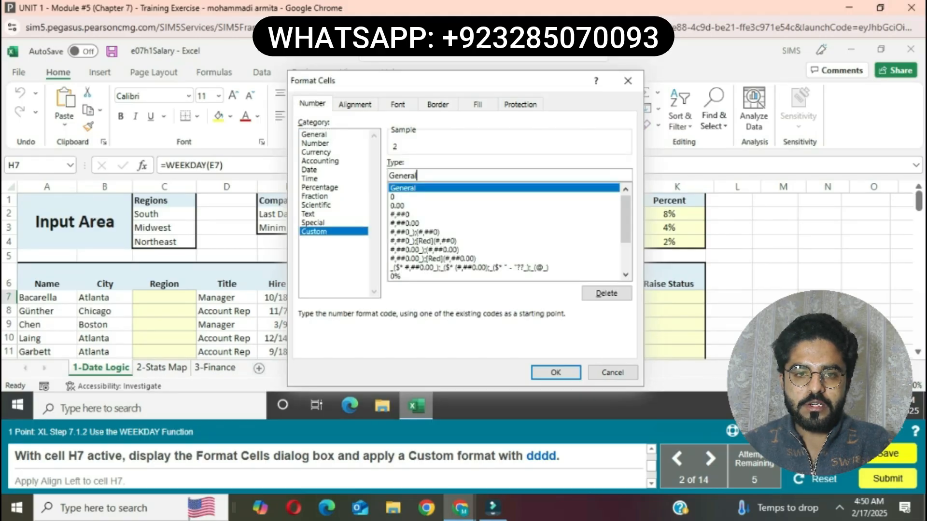
pyautogui.press('BackSpace')
pyautogui.press('BackSpace')
pyautogui.press('BackSpace')
pyautogui.press('BackSpace')
pyautogui.press('BackSpace')
pyautogui.press('BackSpace')
pyautogui.press('BackSpace')
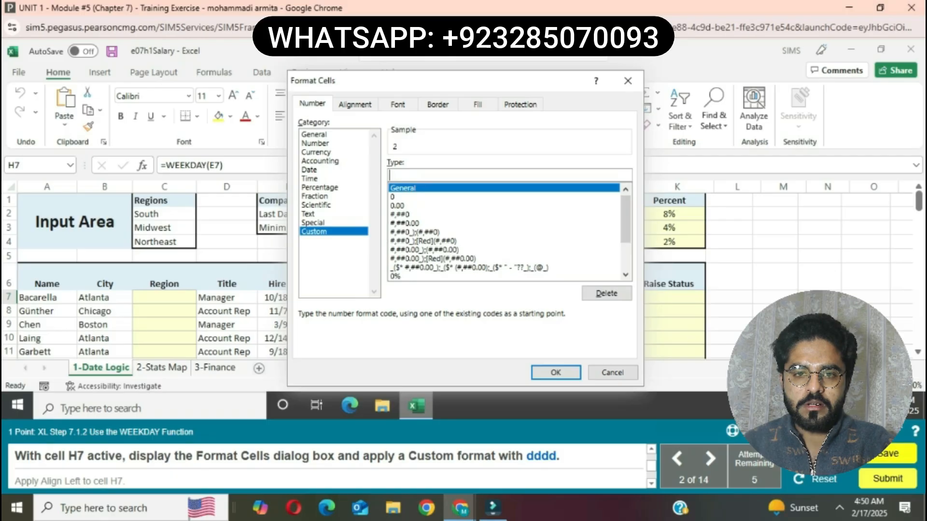
pyautogui.write('dddd')
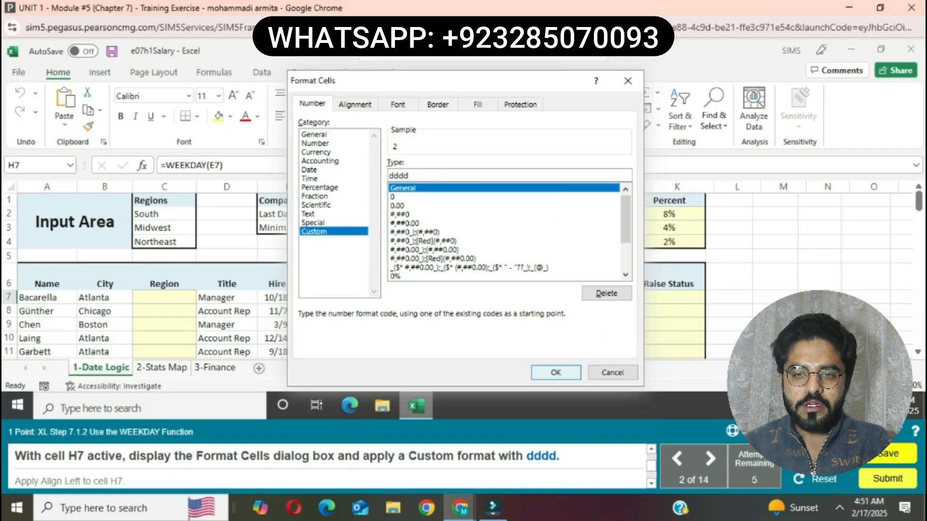
pyautogui.click(555, 372)
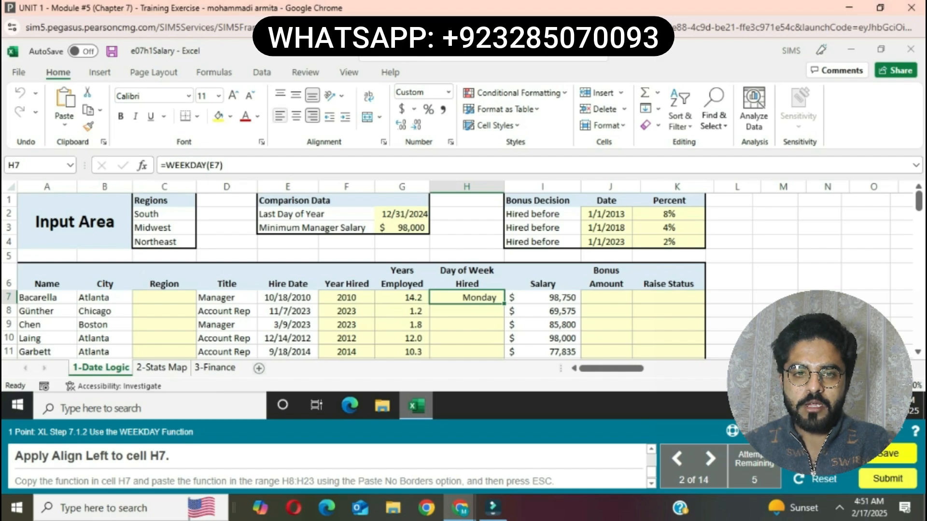
pyautogui.click(280, 115)
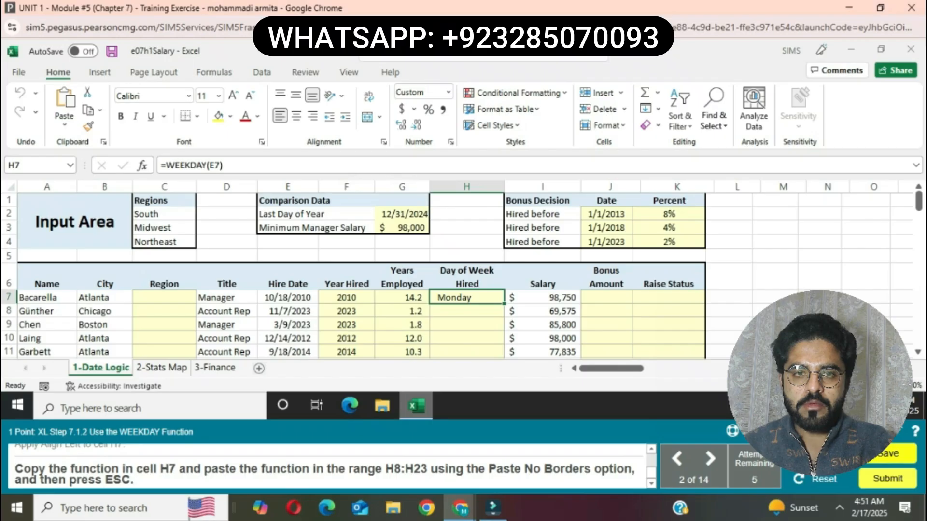
# - Copy the WEEKDAY formula from cell H7 into the range H8:H23 using the No Borders paste option
pyautogui.hotkey('ctrl', 'c')
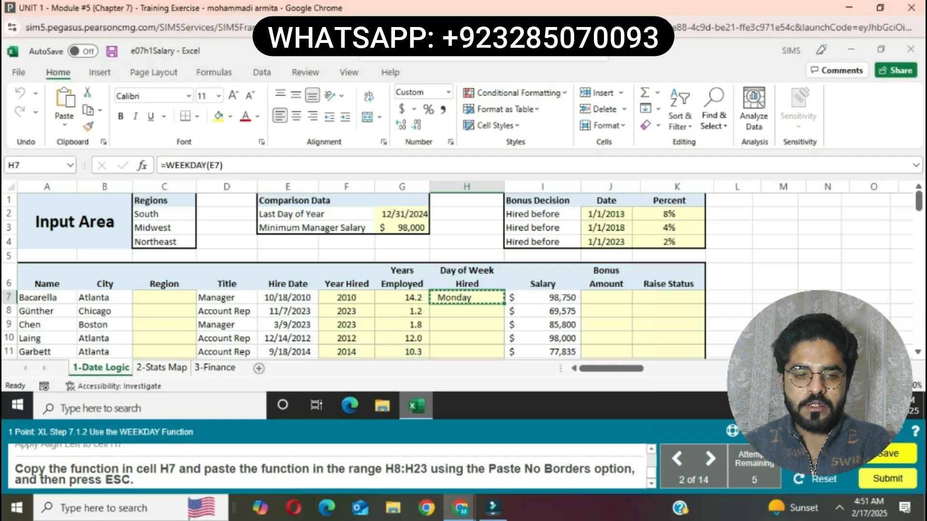
pyautogui.moveTo(466, 311); pyautogui.dragTo(467, 282)
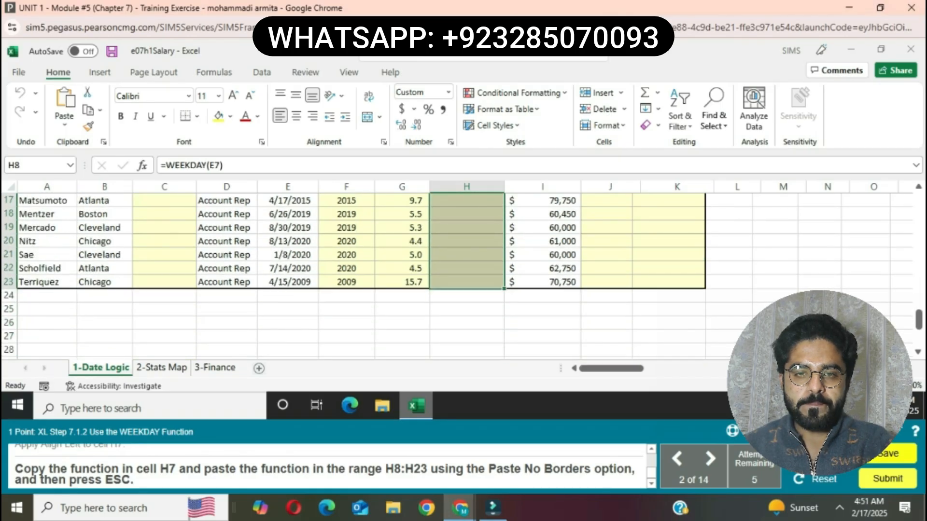
pyautogui.hotkey('ctrl', 'v')
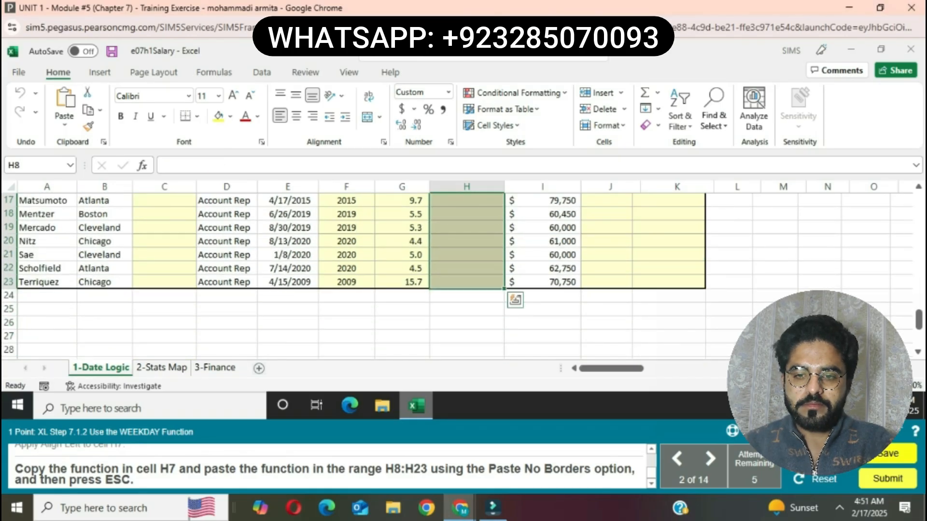
pyautogui.click(65, 124)
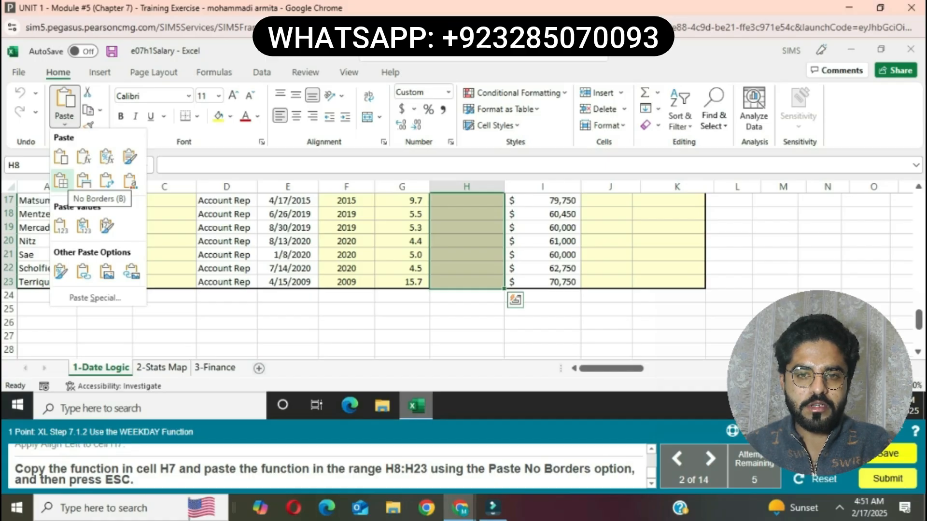
pyautogui.click(61, 181)
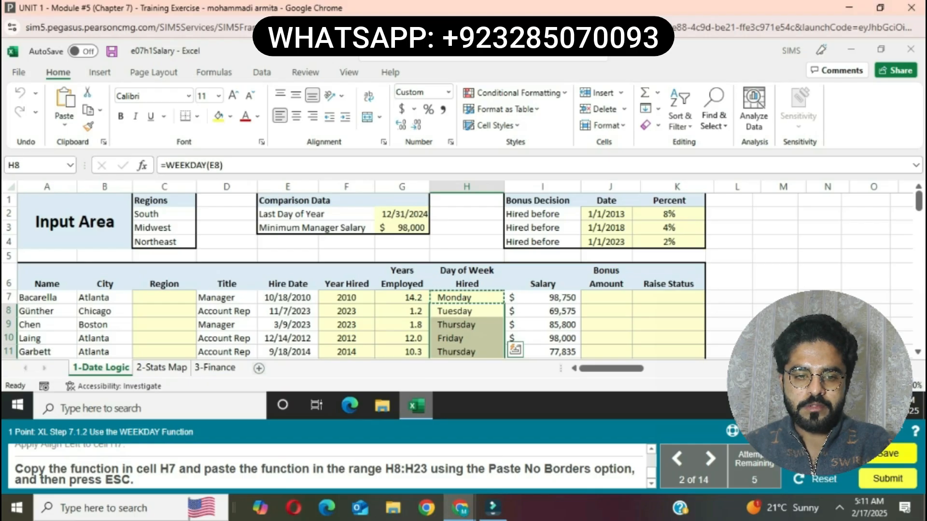
pyautogui.press('Escape')
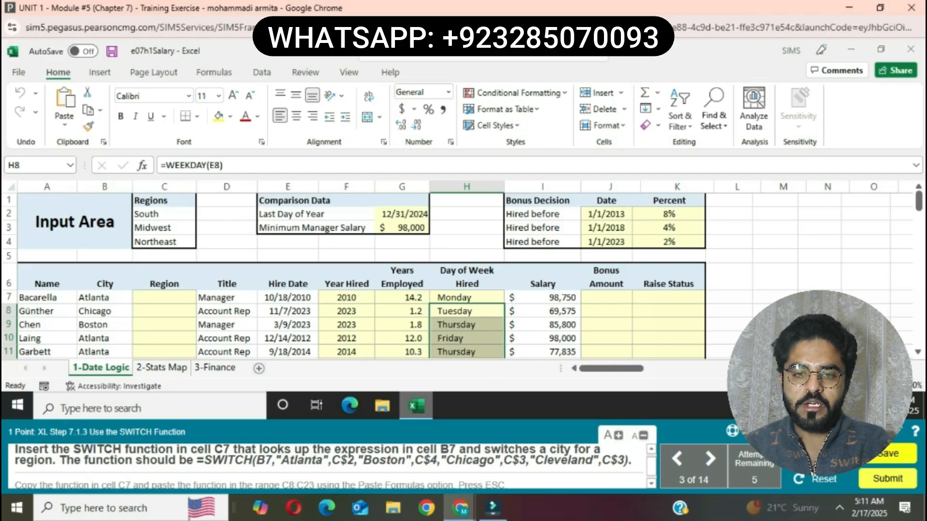
# - Enter the formula =SWITCH(B7,"Atlanta",C$2,"Boston",C$4,"Chicago",C$3,"Cleveland",C$3) in cell C7 under Region
pyautogui.moveTo(197, 460); pyautogui.dragTo(611, 460)
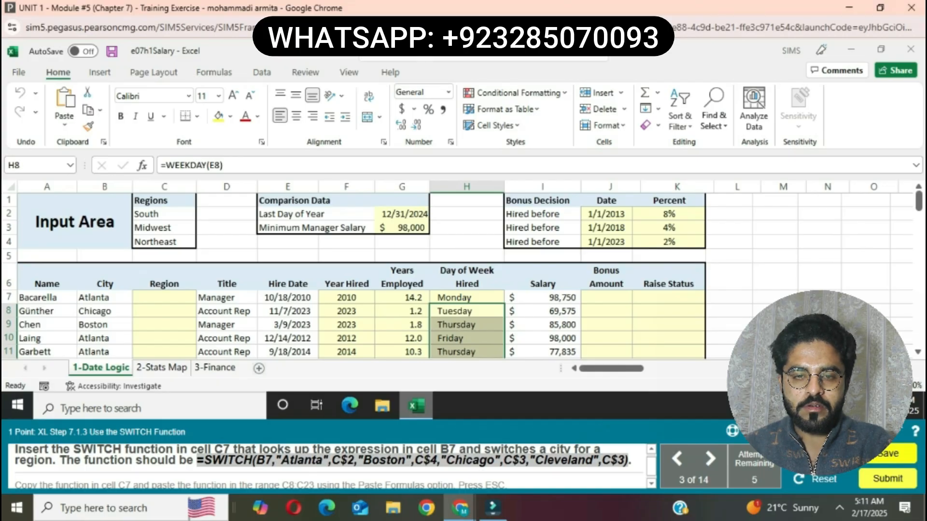
pyautogui.click(164, 298)
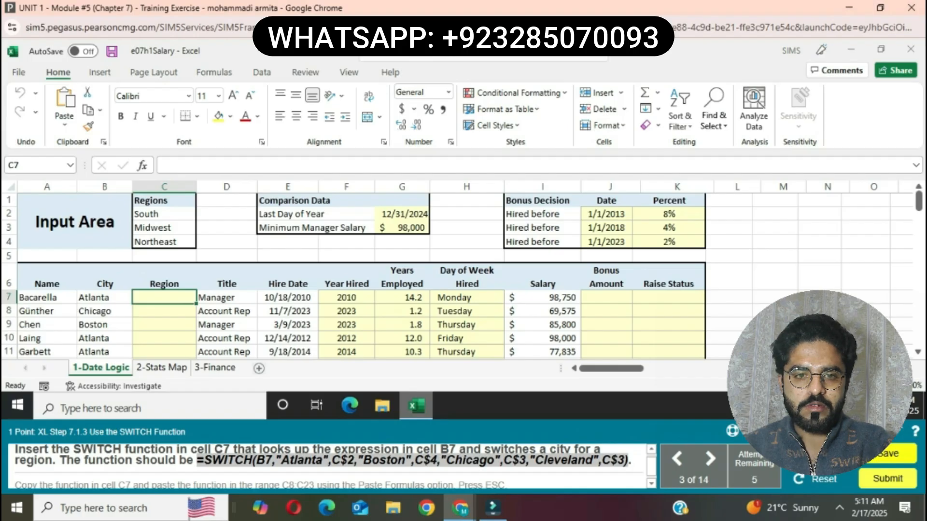
pyautogui.click(193, 165)
pyautogui.hotkey('ctrl', 'v')
pyautogui.press('Return')
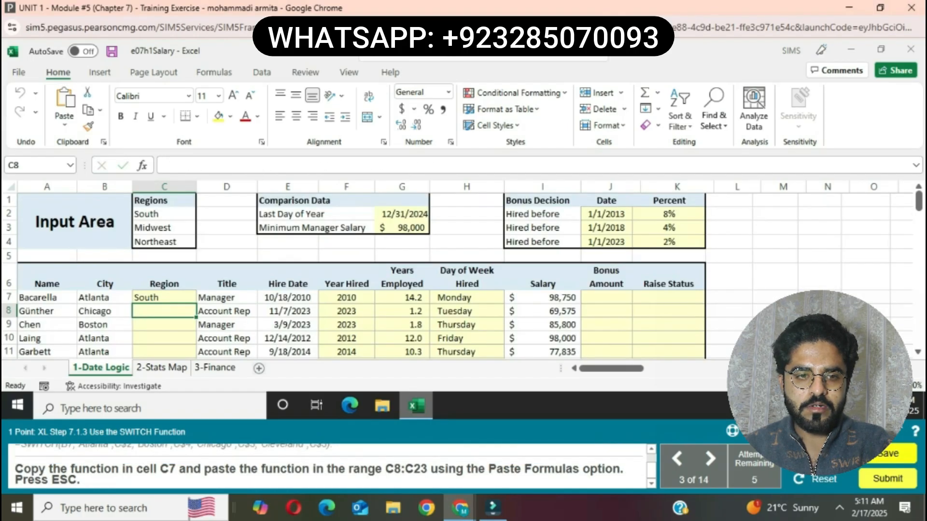
# - Copy the SWITCH formula from cell C7 into the range C8:C23 using the Formulas paste option
pyautogui.click(164, 298)
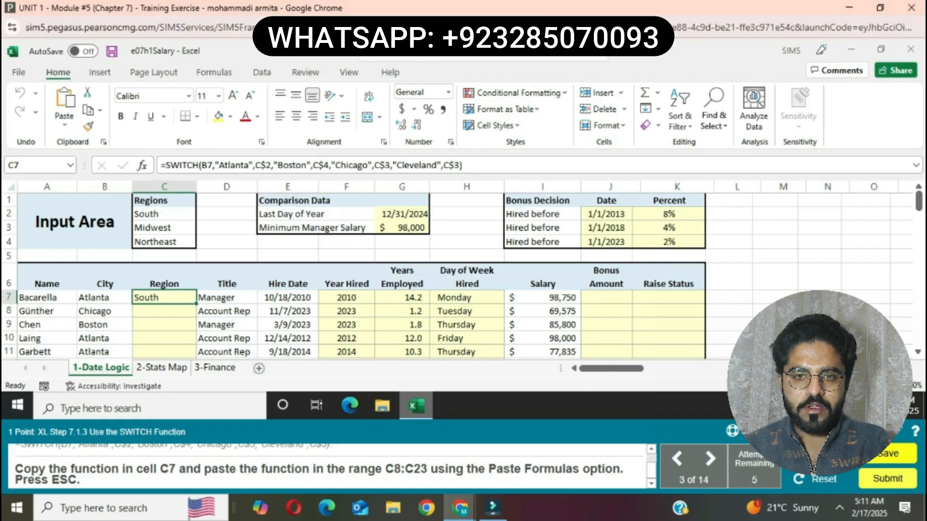
pyautogui.hotkey('ctrl', 'c')
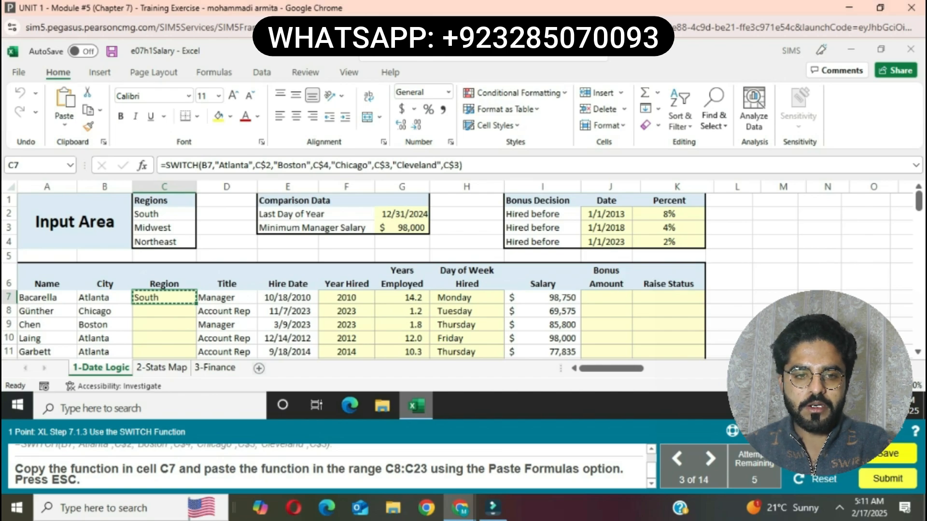
pyautogui.moveTo(164, 311); pyautogui.dragTo(164, 284)
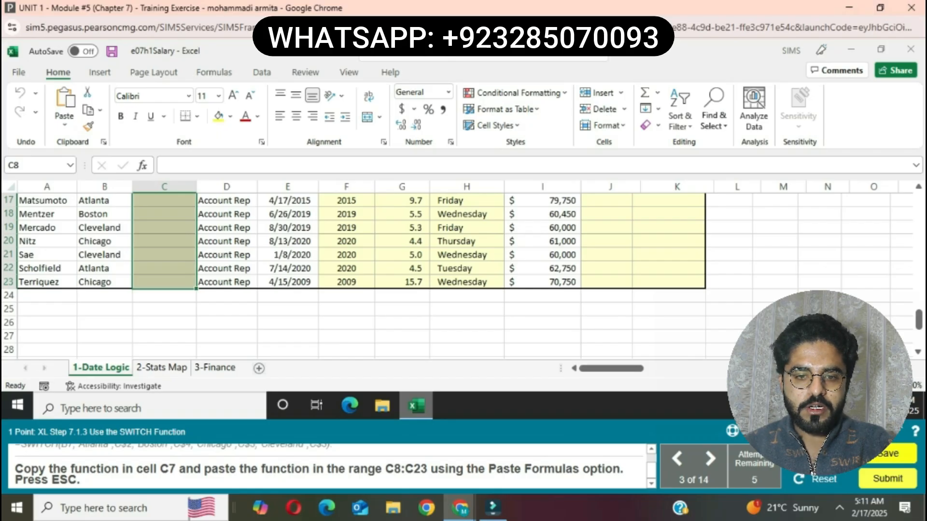
pyautogui.click(65, 124)
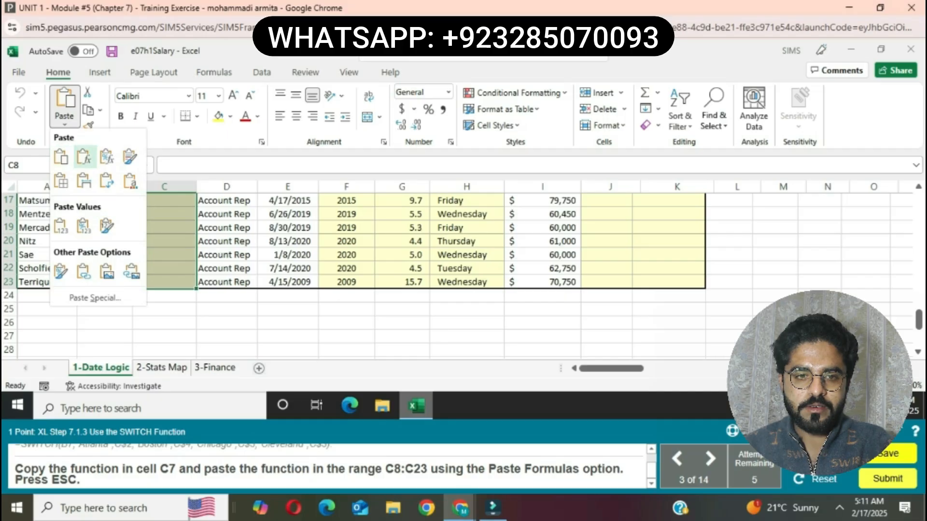
pyautogui.click(84, 156)
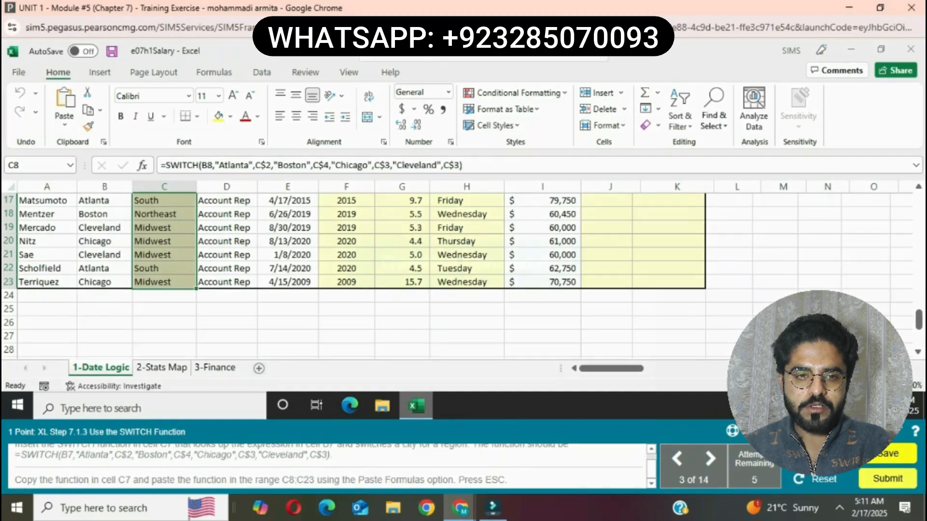
pyautogui.press('Escape')
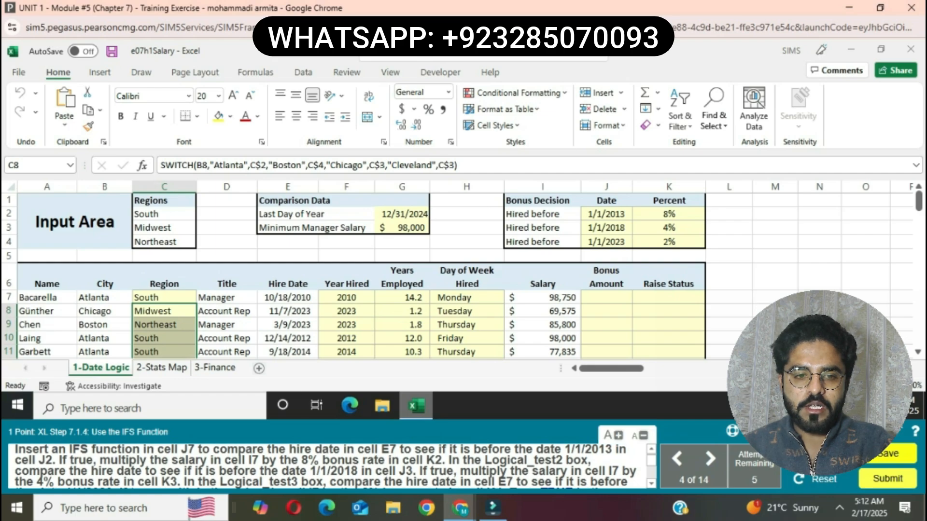
# - Enter the formula =IFS(E7<J$2,I7*K$2,E7<J$3,I7*K$3,E7<J$4,I7*K$4,TRUE,0) from the exercise instructions in cell J7 under Bonus Amount
pyautogui.scroll(-3, 336, 467)
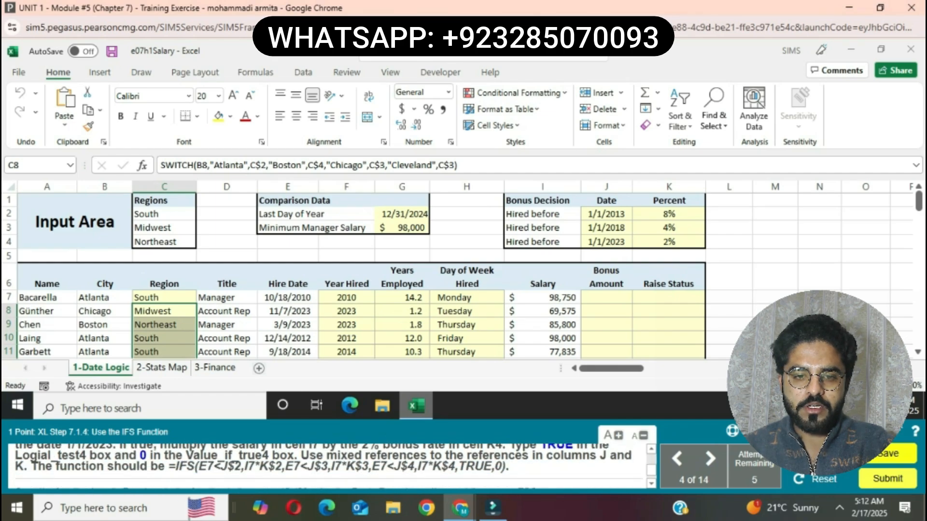
pyautogui.scroll(3, 336, 466)
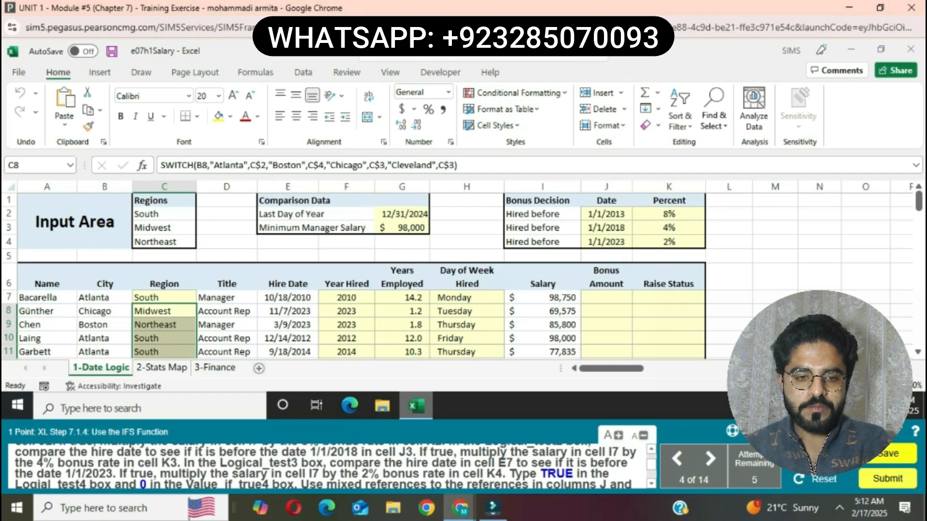
pyautogui.scroll(-3, 336, 466)
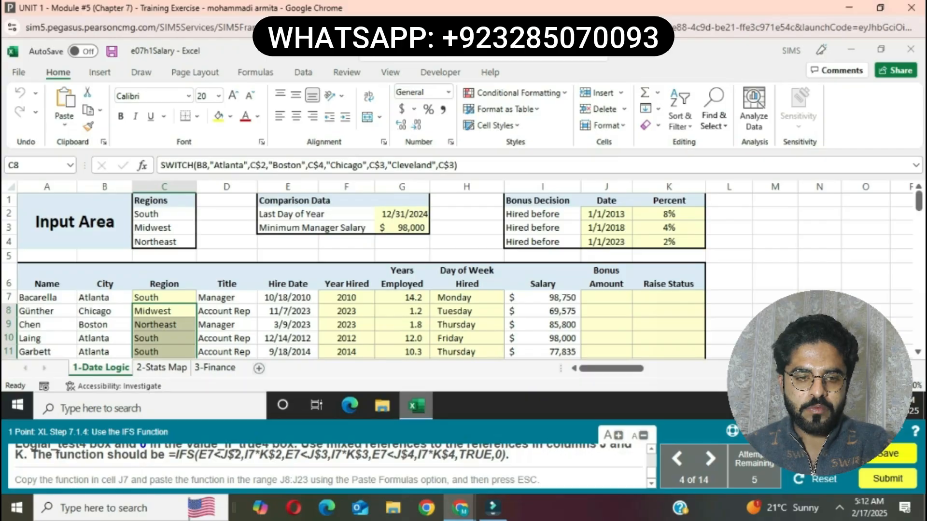
pyautogui.moveTo(169, 455); pyautogui.dragTo(506, 456)
pyautogui.hotkey('ctrl', 'c')
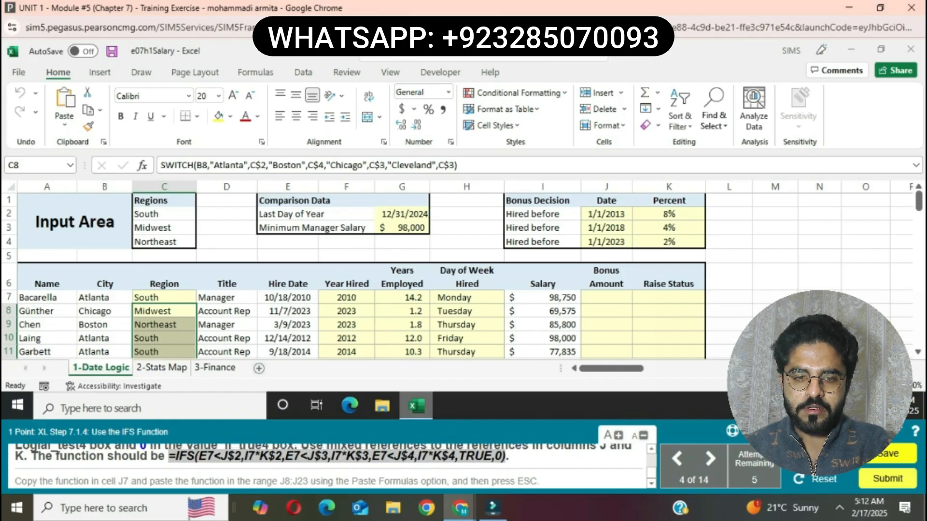
pyautogui.scroll(3, 329, 466)
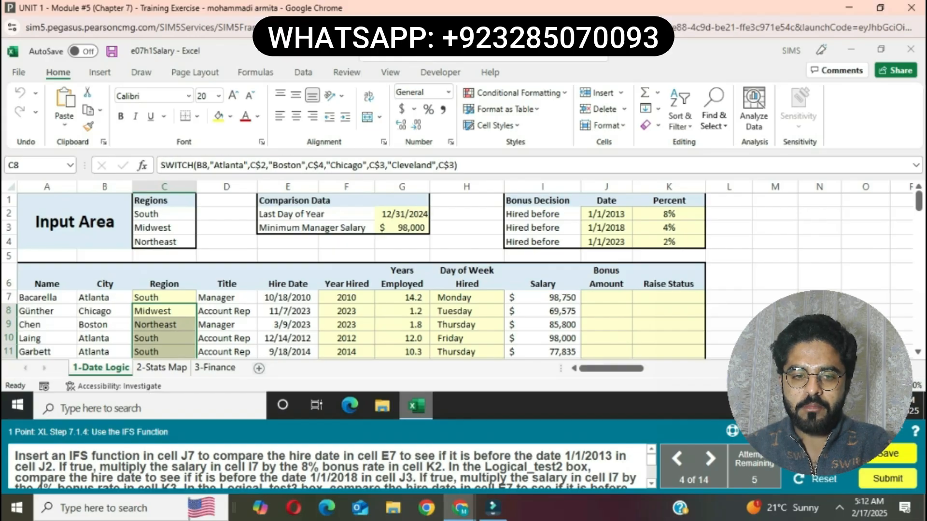
pyautogui.click(606, 297)
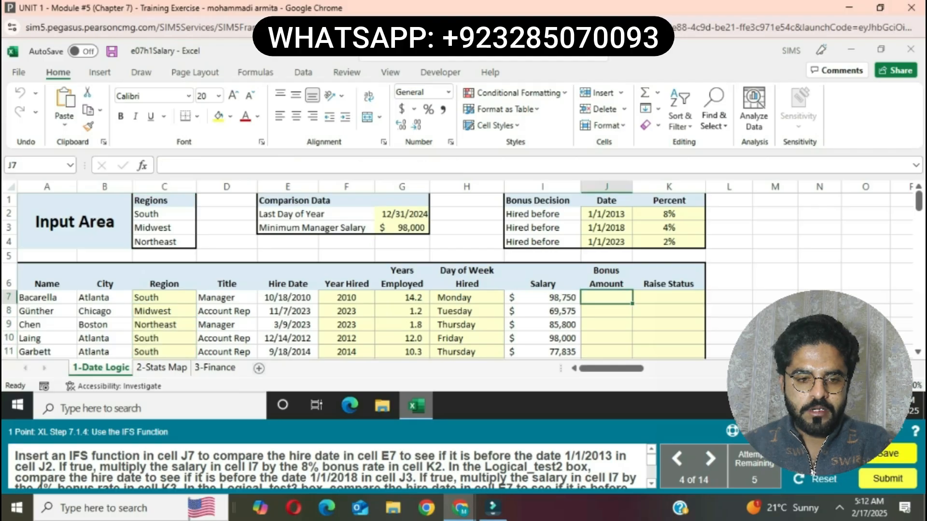
pyautogui.click(193, 165)
pyautogui.hotkey('ctrl', 'v')
pyautogui.press('Return')
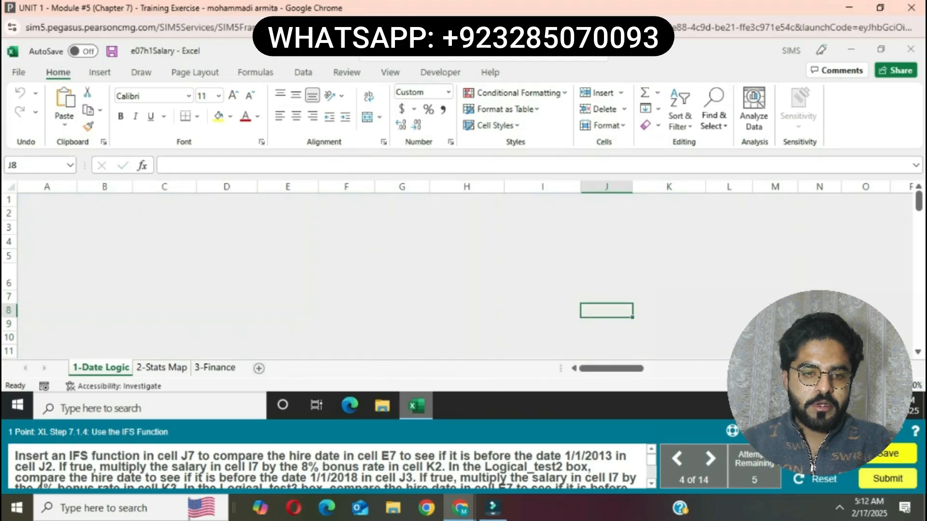
# - Copy the IFS formula from cell J7 into the range J8:J23 using the Formulas paste option
pyautogui.click(606, 298)
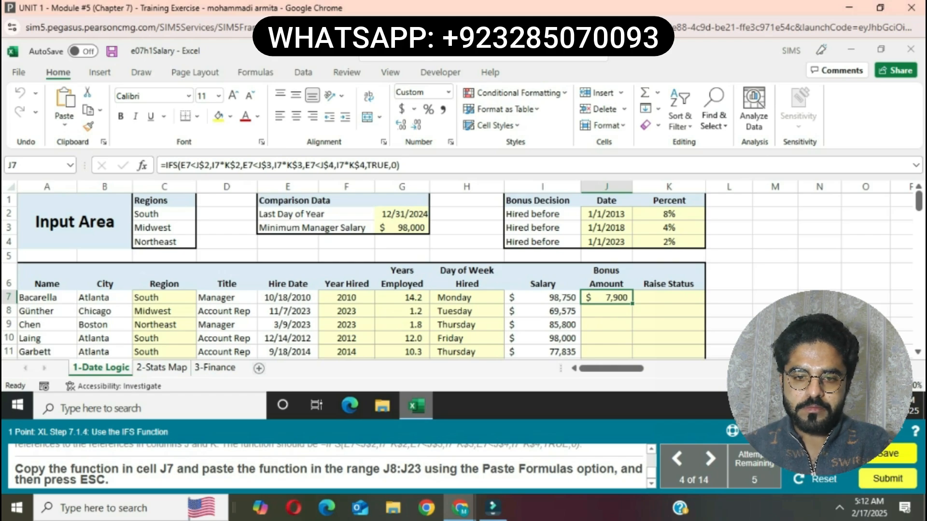
pyautogui.hotkey('ctrl', 'c')
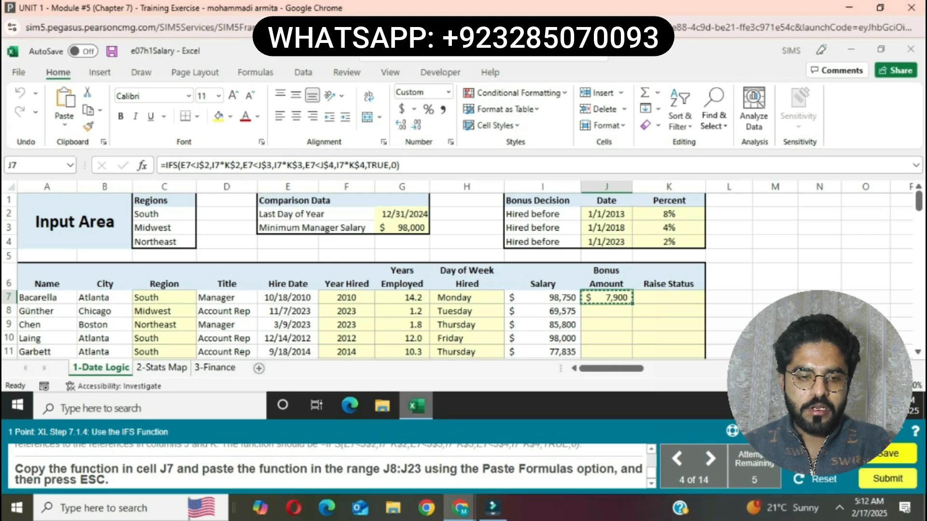
pyautogui.moveTo(607, 311); pyautogui.dragTo(606, 357)
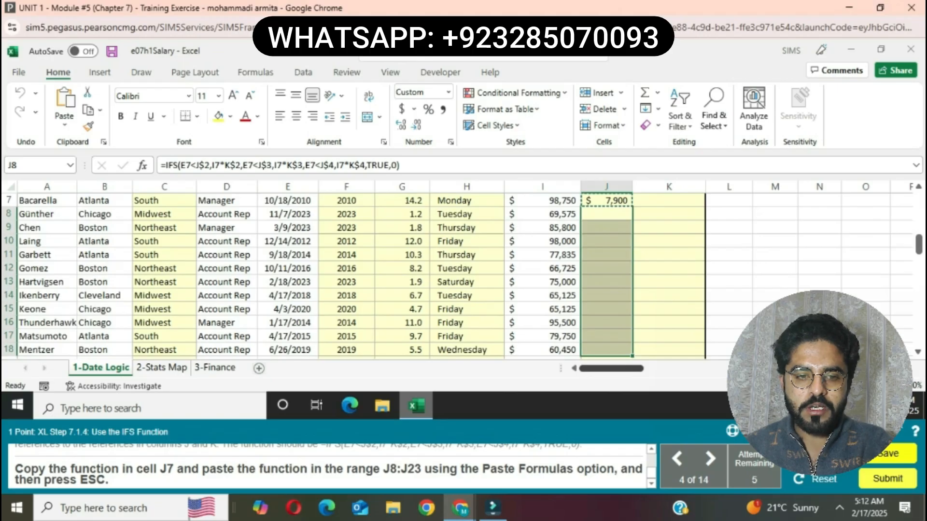
pyautogui.moveTo(606, 357); pyautogui.dragTo(607, 311)
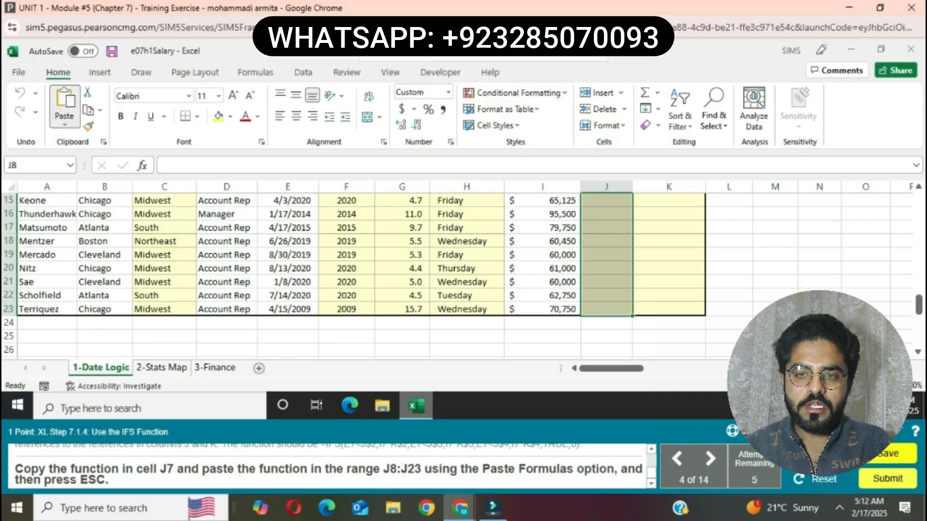
pyautogui.click(64, 121)
pyautogui.click(84, 157)
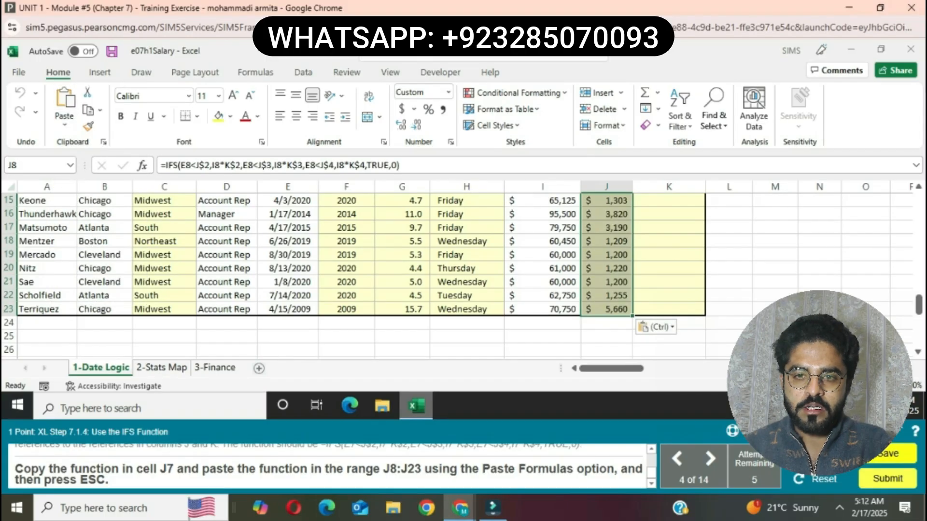
pyautogui.press('Escape')
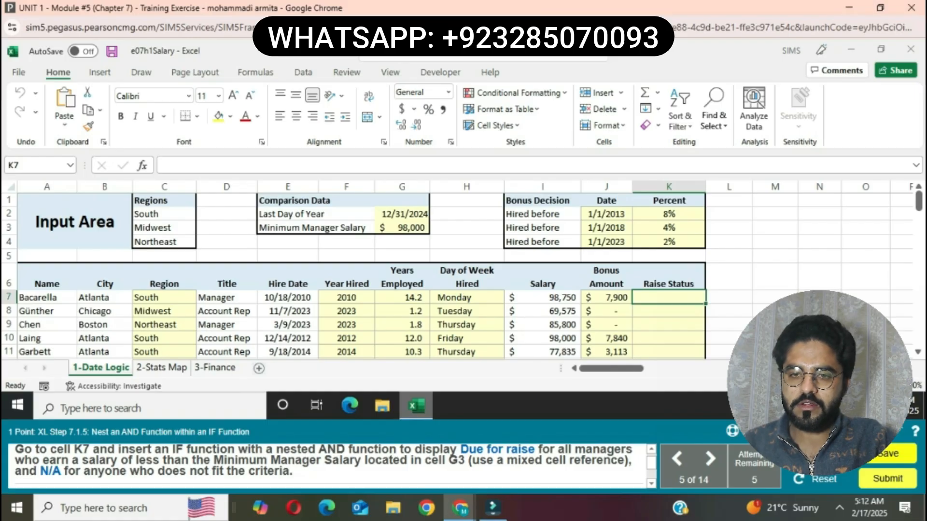
# - Start an IF function in cell K7 under Raise Status with the logical test AND(D7="manager",I7<G$3)
pyautogui.write('=')
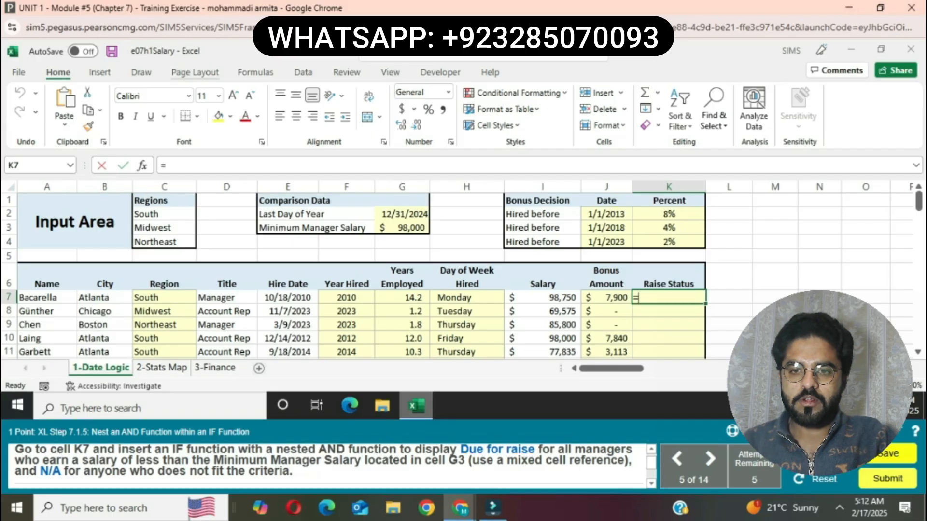
pyautogui.click(255, 73)
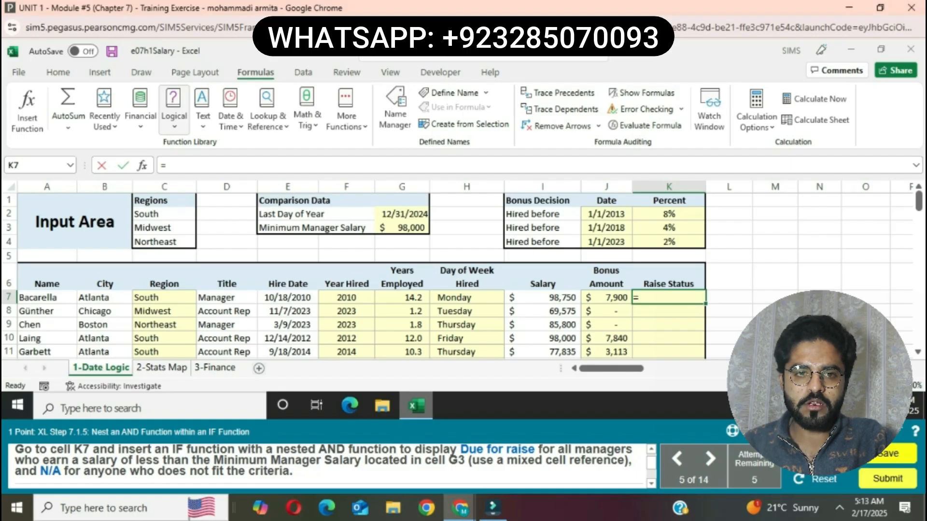
pyautogui.click(173, 110)
pyautogui.click(168, 210)
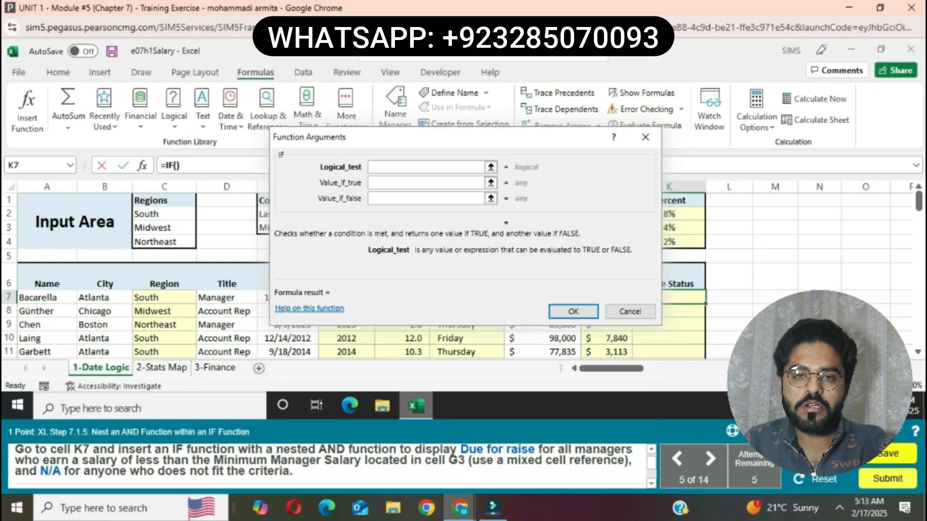
pyautogui.write('A')
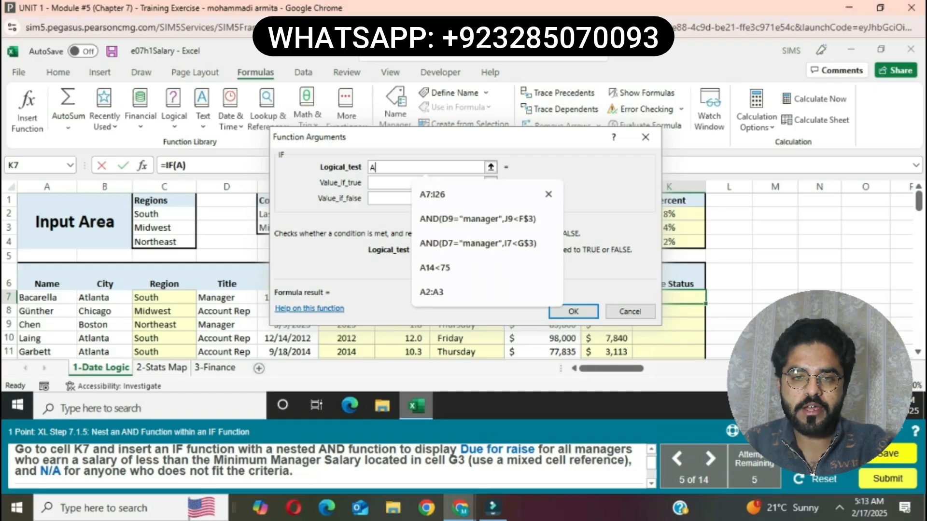
pyautogui.press('Down')
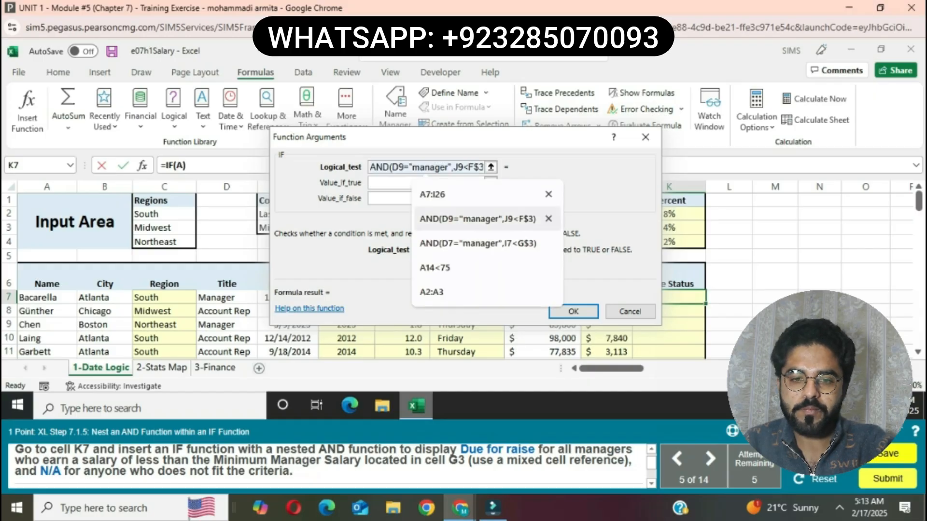
pyautogui.press('Down')
pyautogui.press('Return')
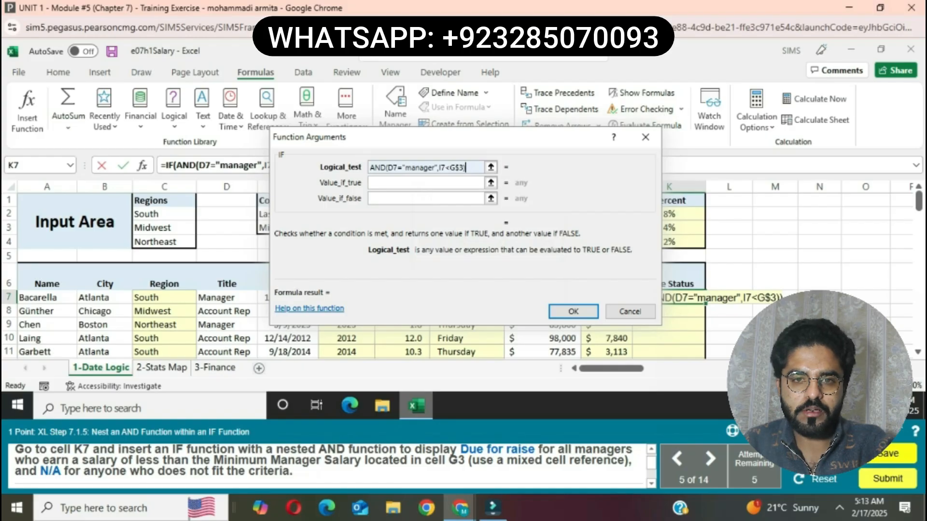
# - Complete the IF function in K7 with "Due for raise" as the value if true and N/A as the value if false
pyautogui.click(426, 183)
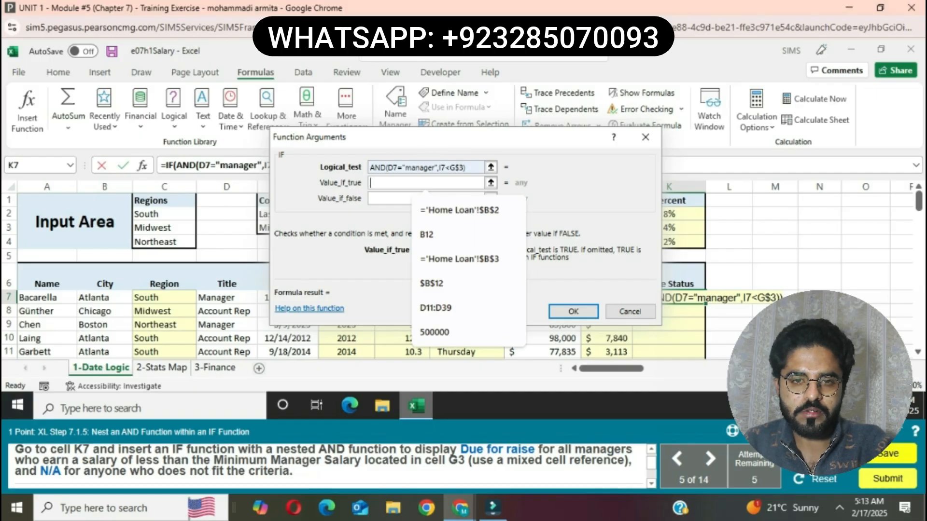
pyautogui.write('"')
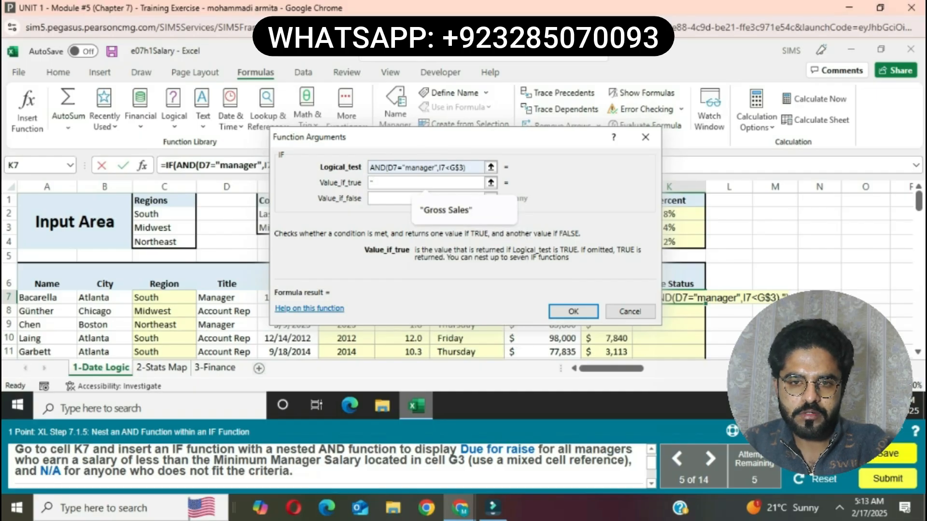
pyautogui.write('D')
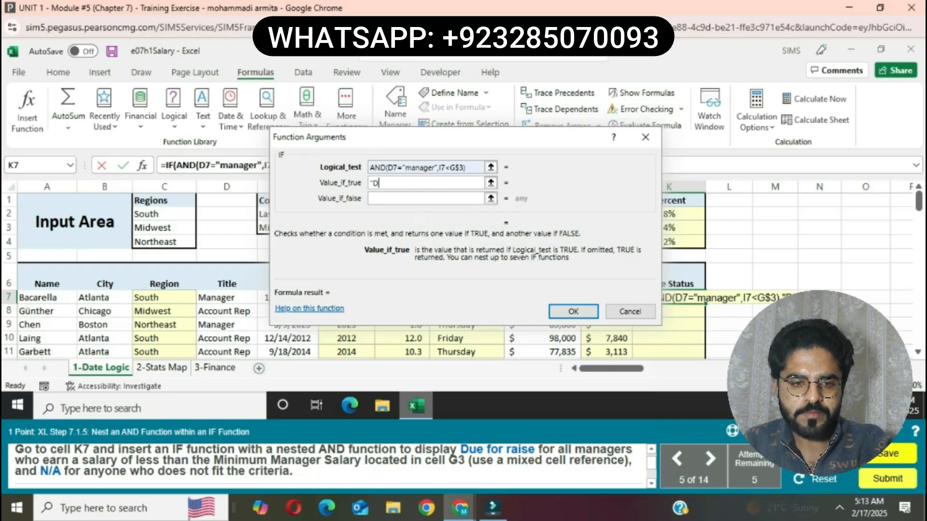
pyautogui.write('ue ')
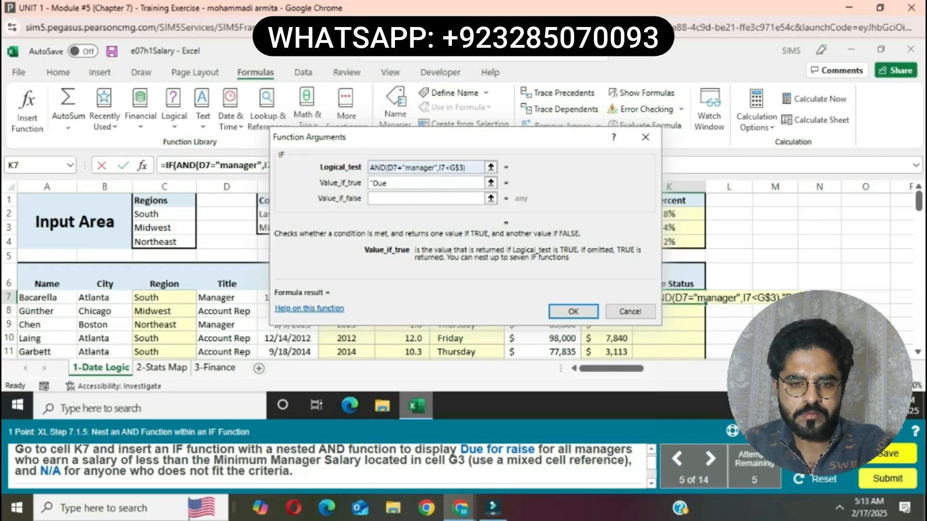
pyautogui.write('for')
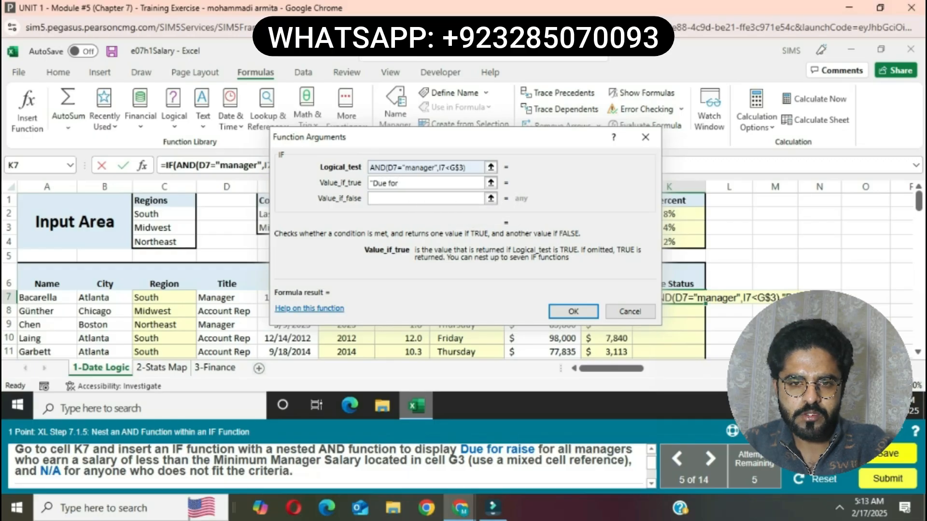
pyautogui.write(' ra')
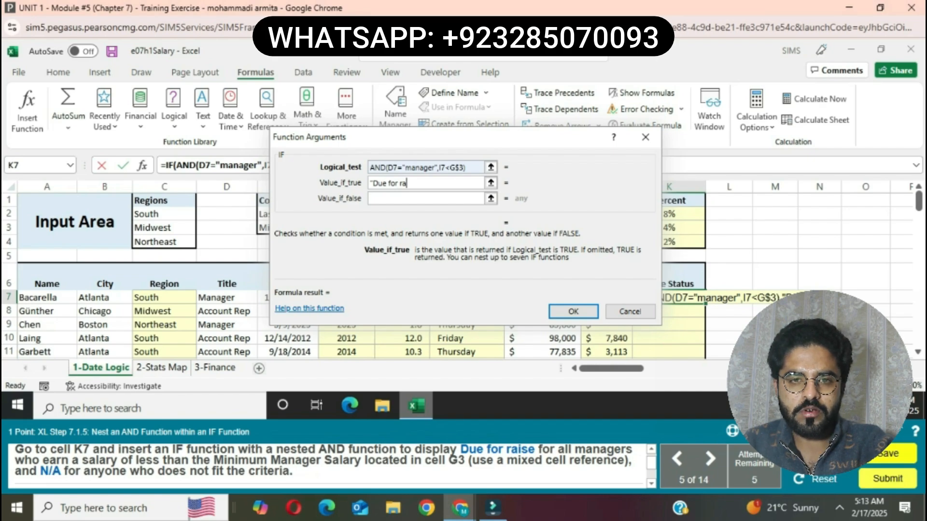
pyautogui.write('ise"')
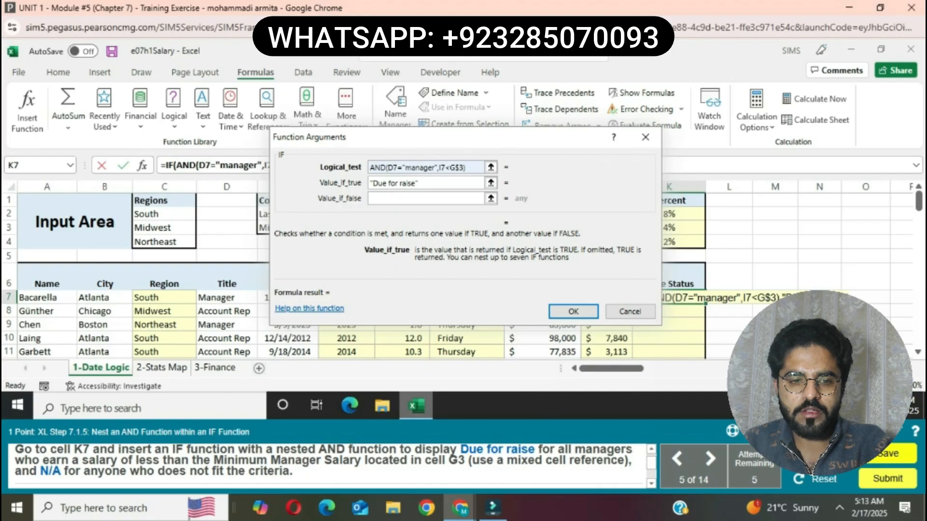
pyautogui.click(425, 198)
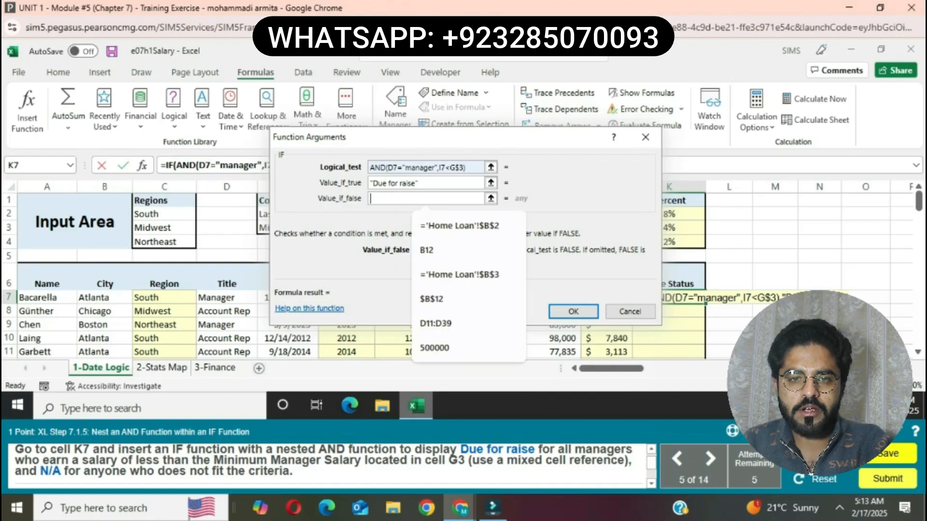
pyautogui.write('N')
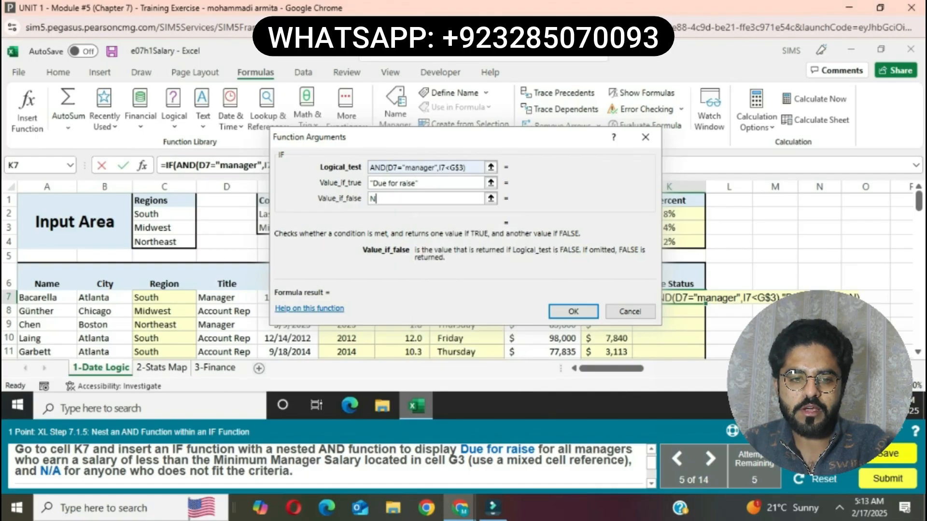
pyautogui.write('/A')
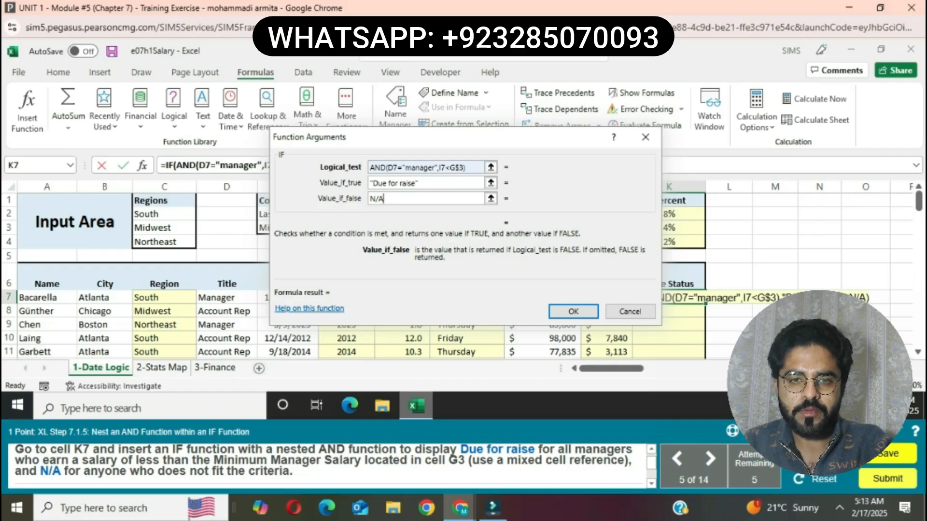
pyautogui.click(573, 312)
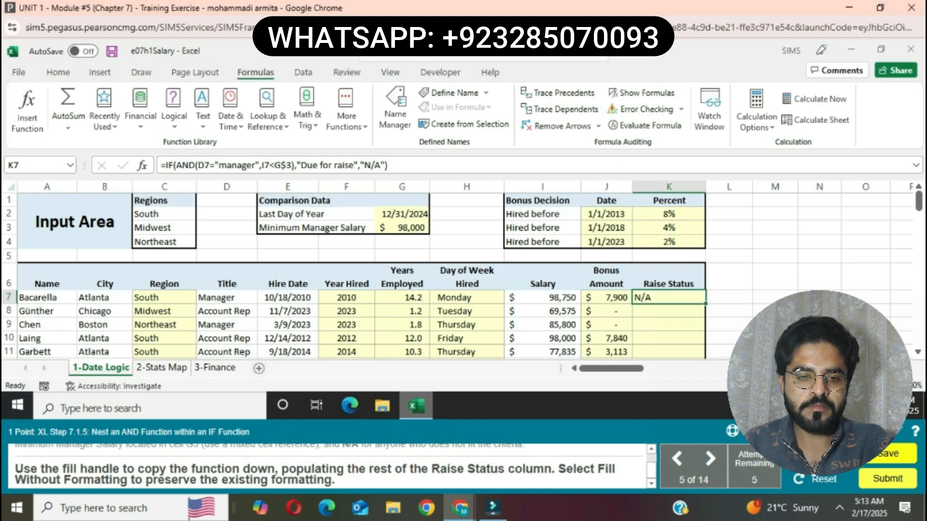
# - Fill the IF function from cell K7 down through K23 using the Fill Without Formatting option
pyautogui.moveTo(705, 304)
pyautogui.mouseDown()
pyautogui.moveTo(705, 359)
pyautogui.moveTo(705, 290)
pyautogui.mouseUp()
pyautogui.click(714, 296)
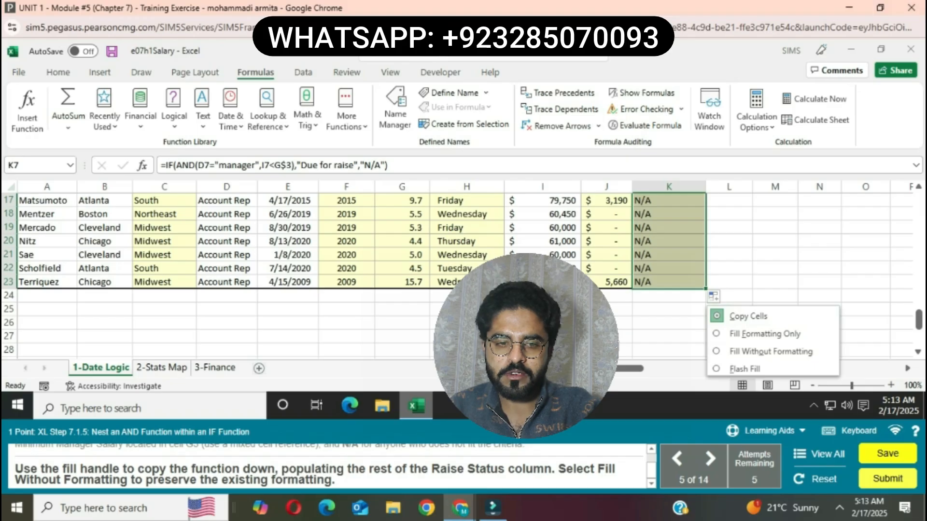
pyautogui.click(770, 351)
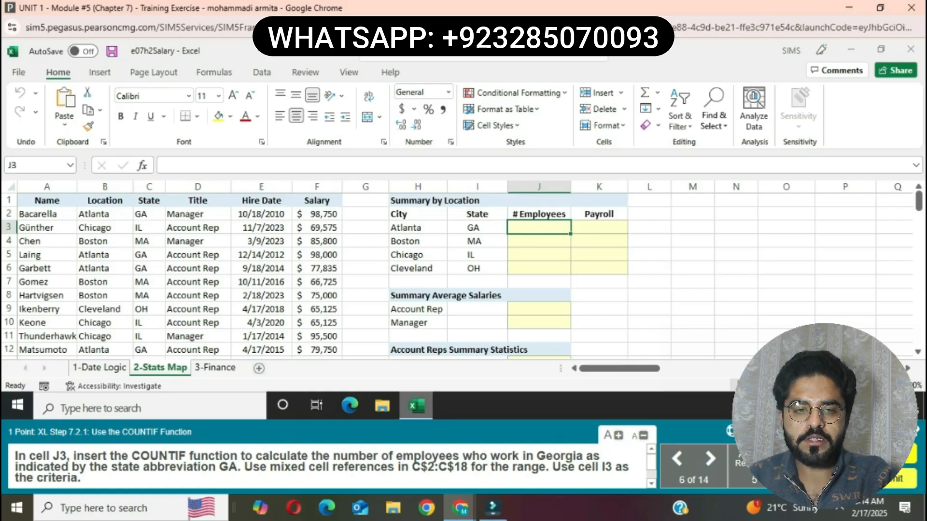
# - Enter the formula =COUNTIF(C$2:C$18,I3) in cell J3 under # Employees on the 2-Stats Map worksheet
pyautogui.write('=CO')
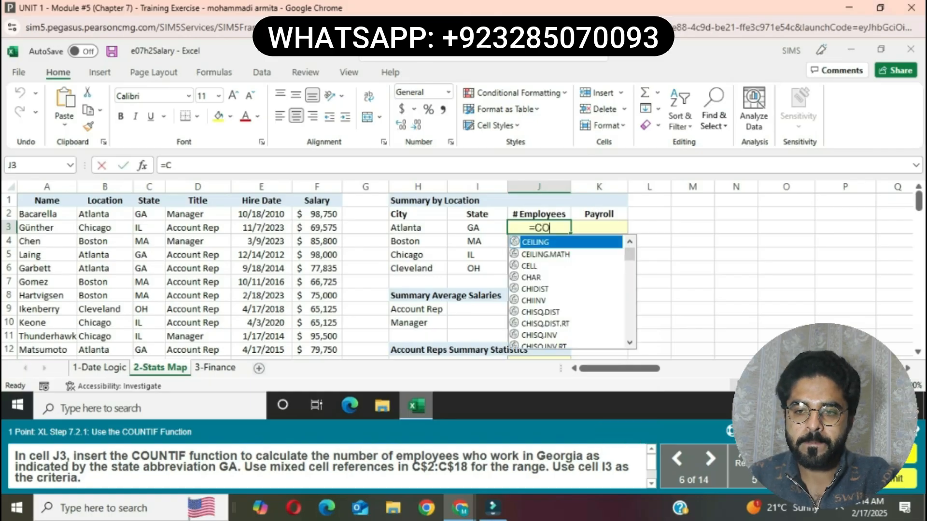
pyautogui.write('UN')
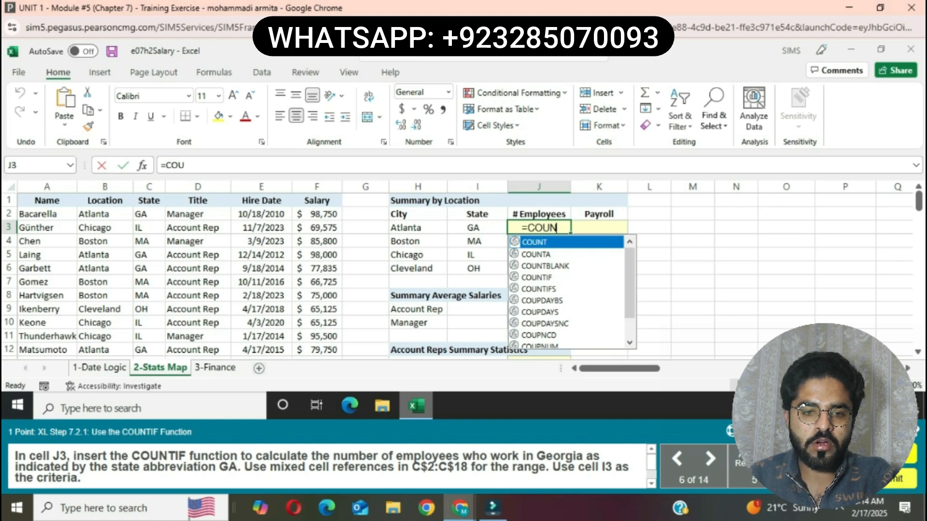
pyautogui.write('T')
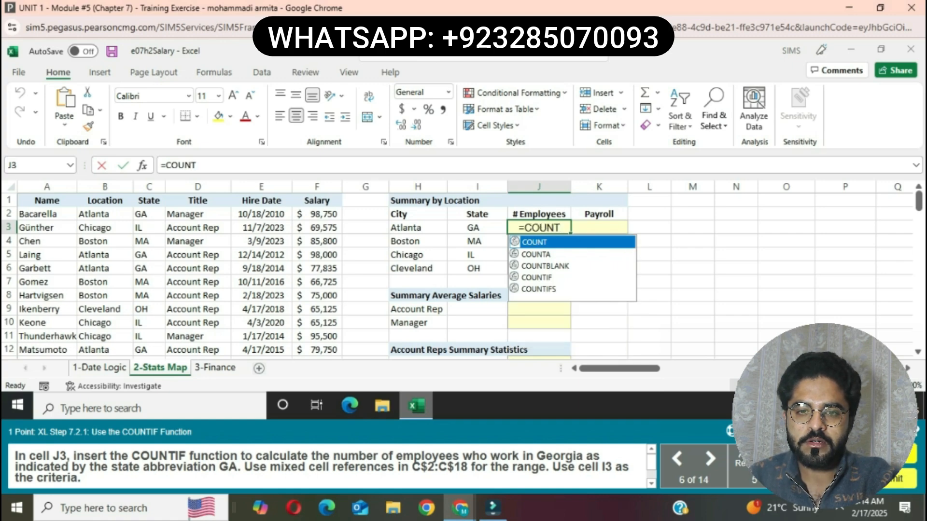
pyautogui.press('Down')
pyautogui.press('Down')
pyautogui.press('Down')
pyautogui.press('Tab')
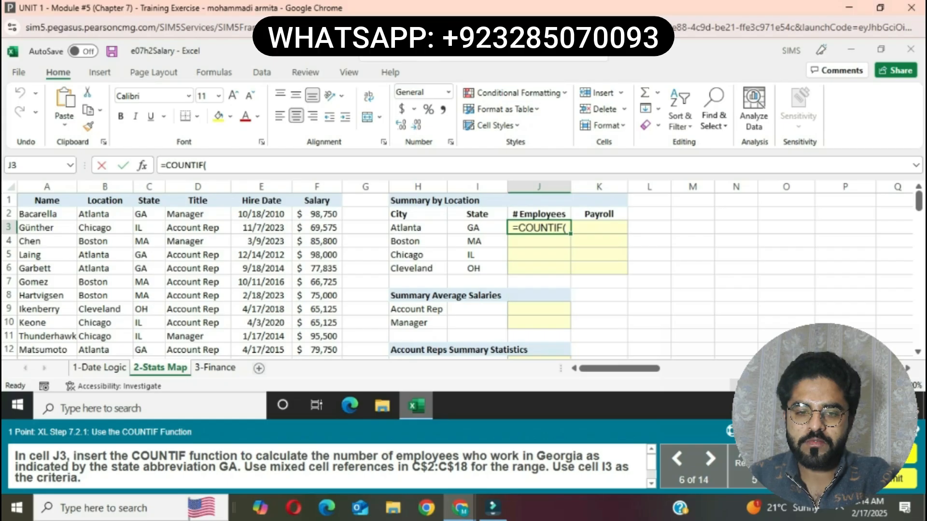
pyautogui.write('C$2')
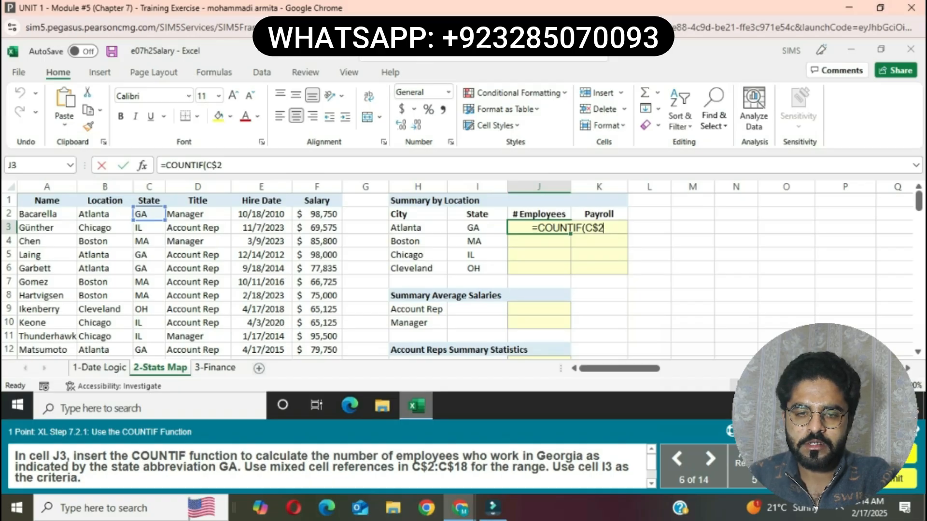
pyautogui.write(':C$')
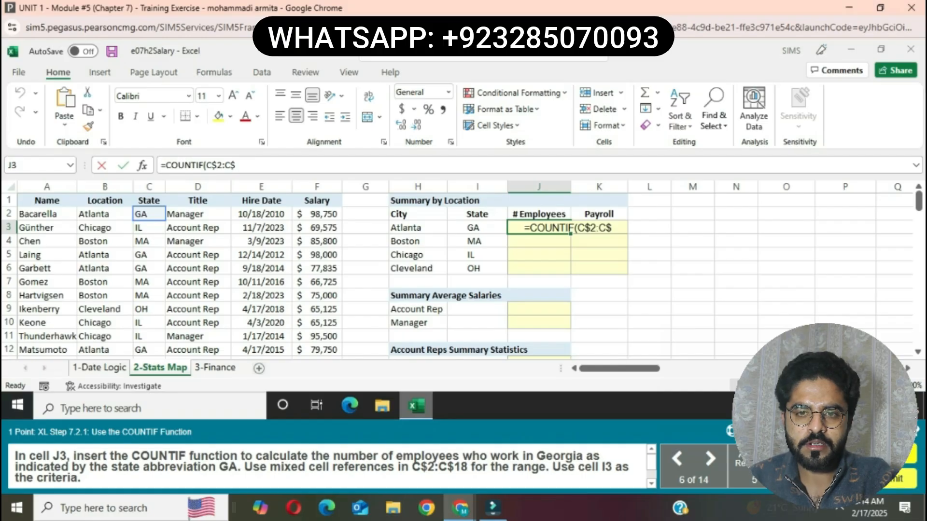
pyautogui.write('18')
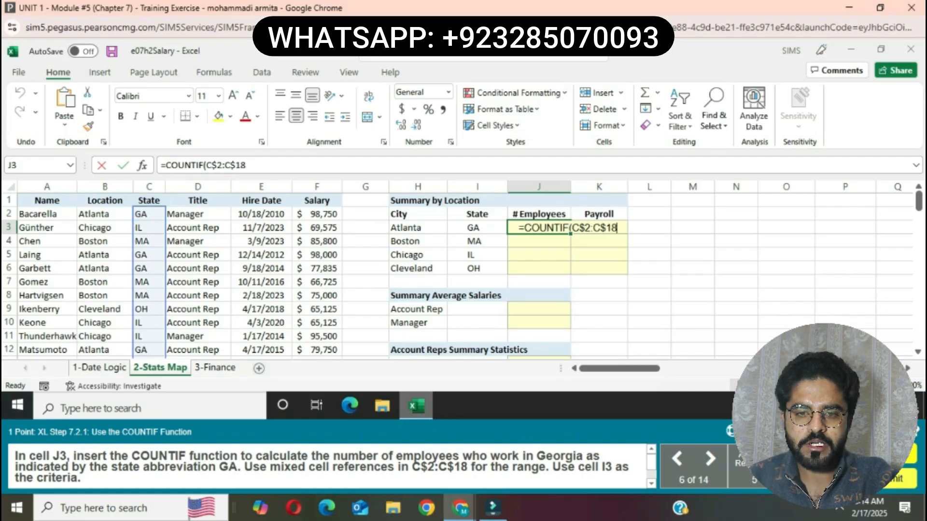
pyautogui.write(',I3')
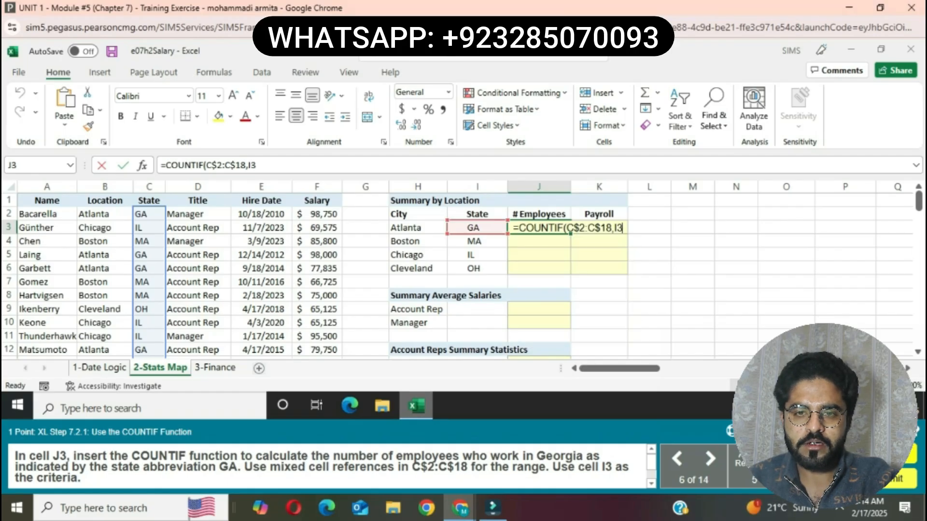
pyautogui.write(')')
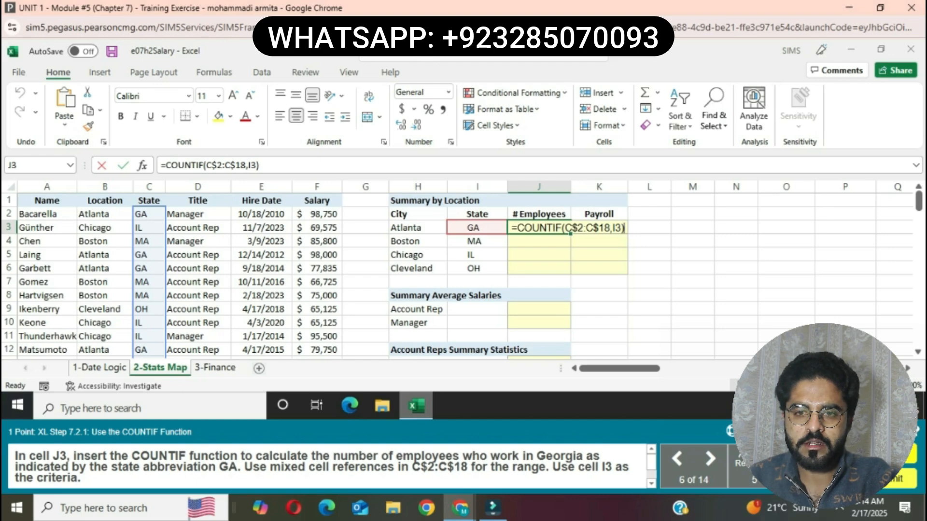
pyautogui.press('Return')
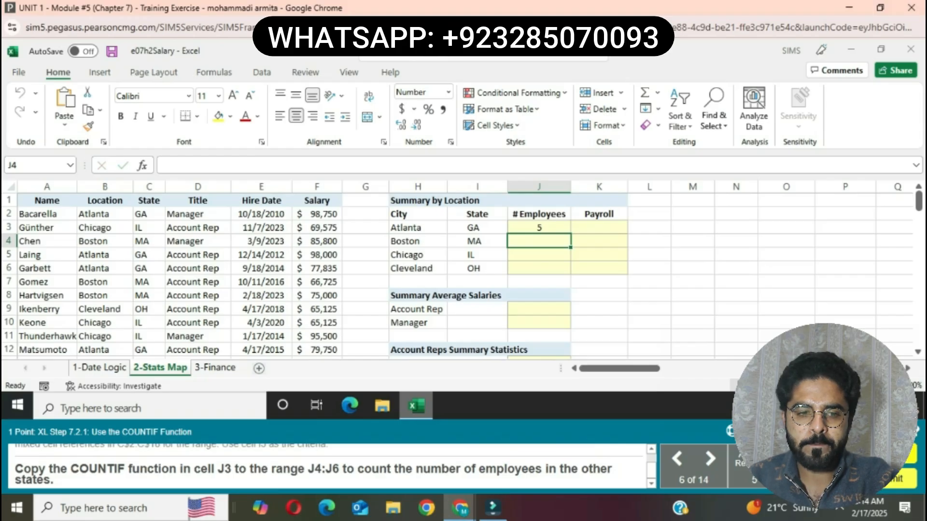
# - Copy the COUNTIF function from cell J3 down to the range J4:J6
pyautogui.click(539, 228)
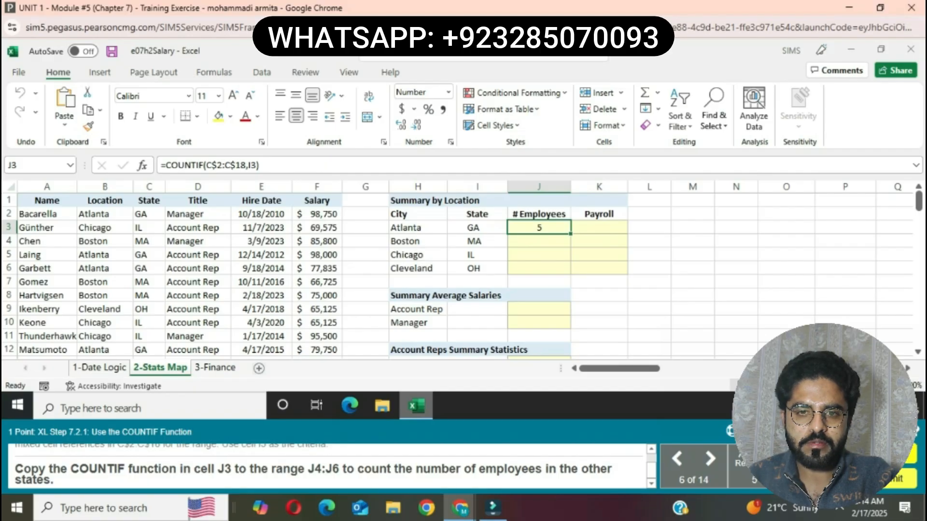
pyautogui.moveTo(570, 234); pyautogui.dragTo(569, 272)
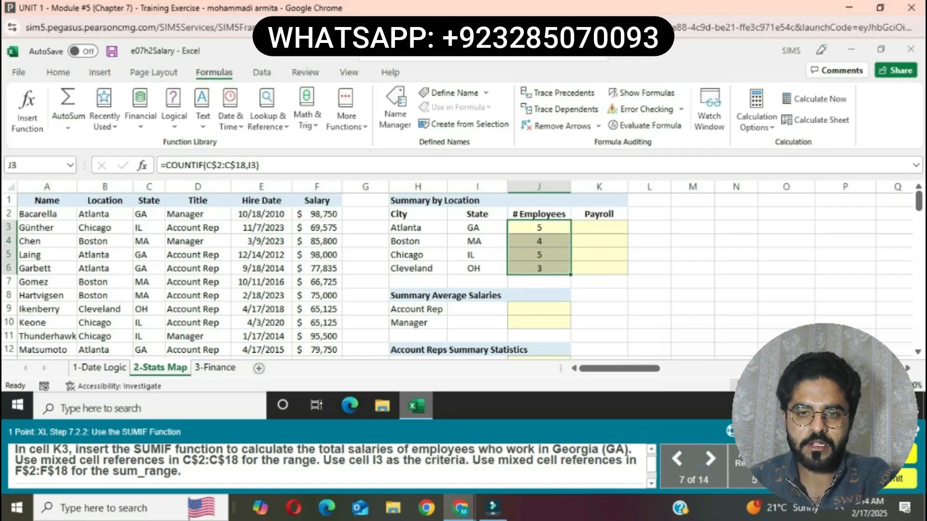
# - Enter the formula =SUMIF(C$2:C$18,I3,F$2:F$18) in cell K3 under Payroll to total the Georgia salaries
pyautogui.click(599, 227)
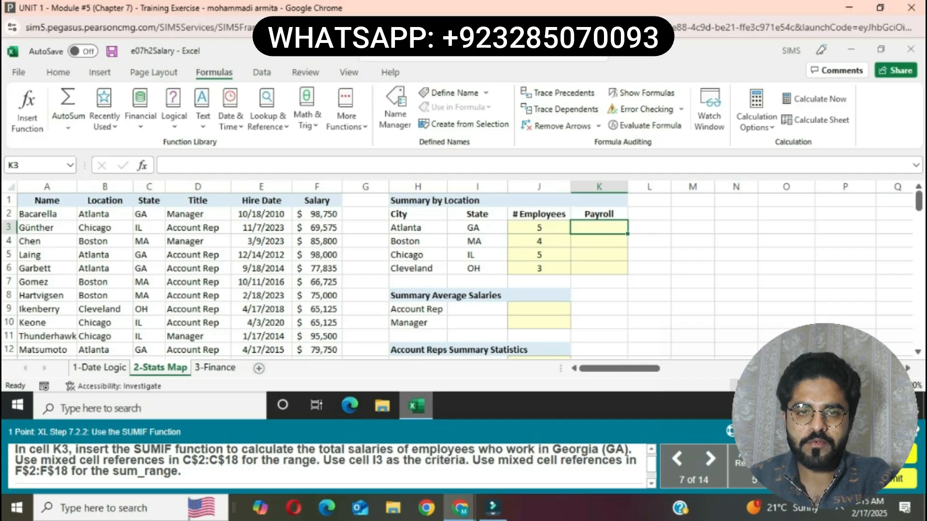
pyautogui.write('=SUMIF')
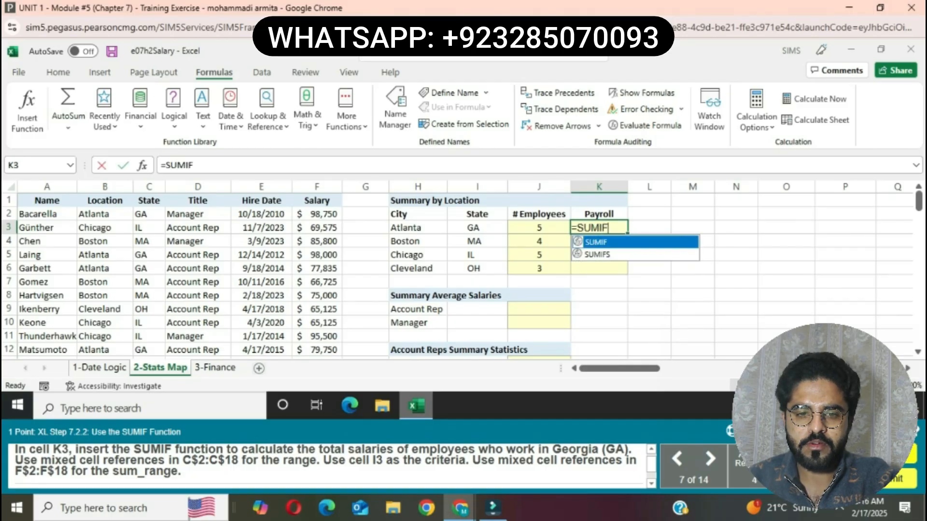
pyautogui.write('(C')
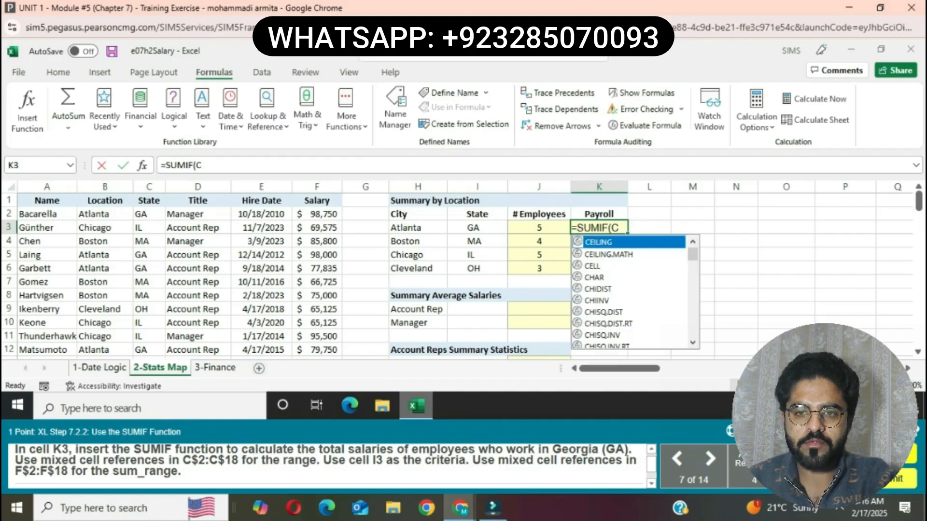
pyautogui.write('$2')
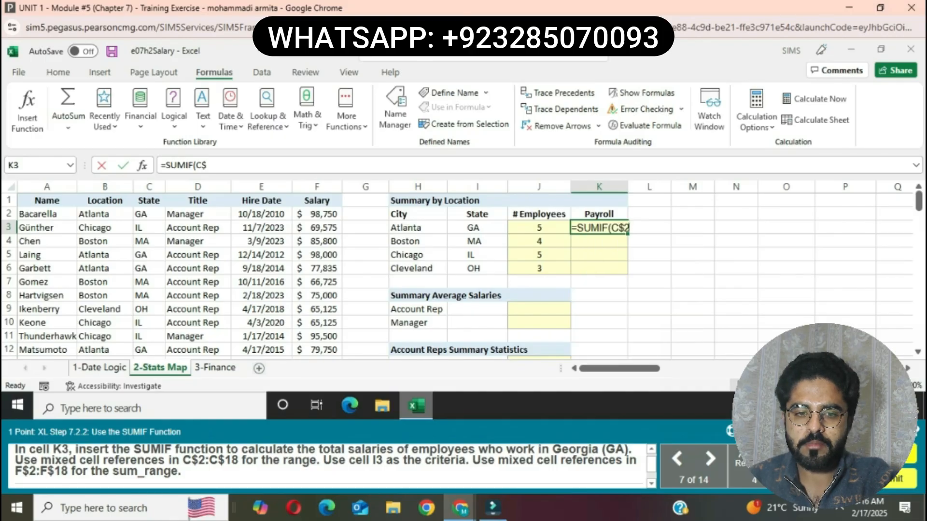
pyautogui.write(':C')
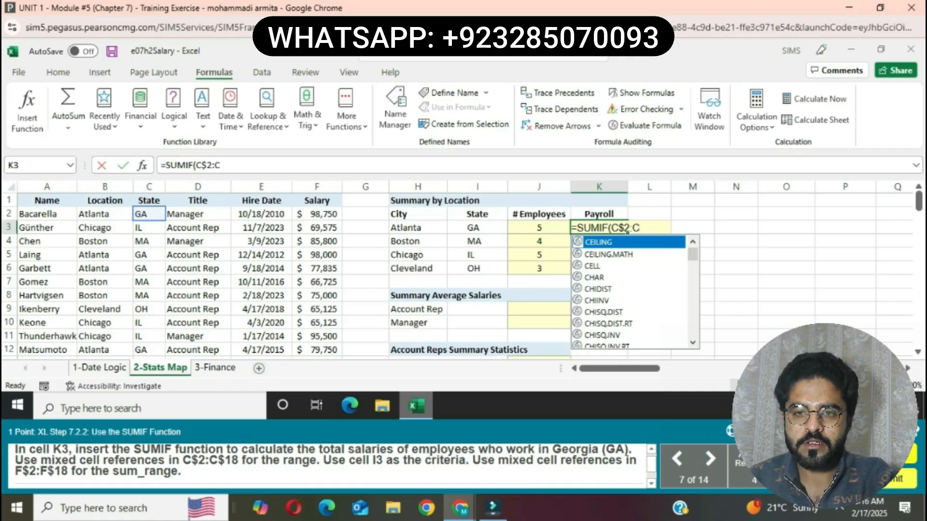
pyautogui.write('$18')
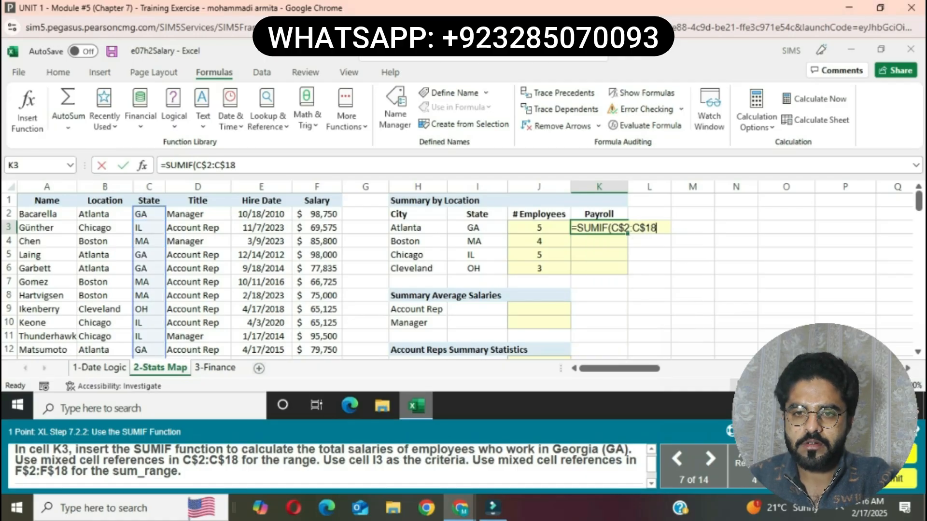
pyautogui.write(',')
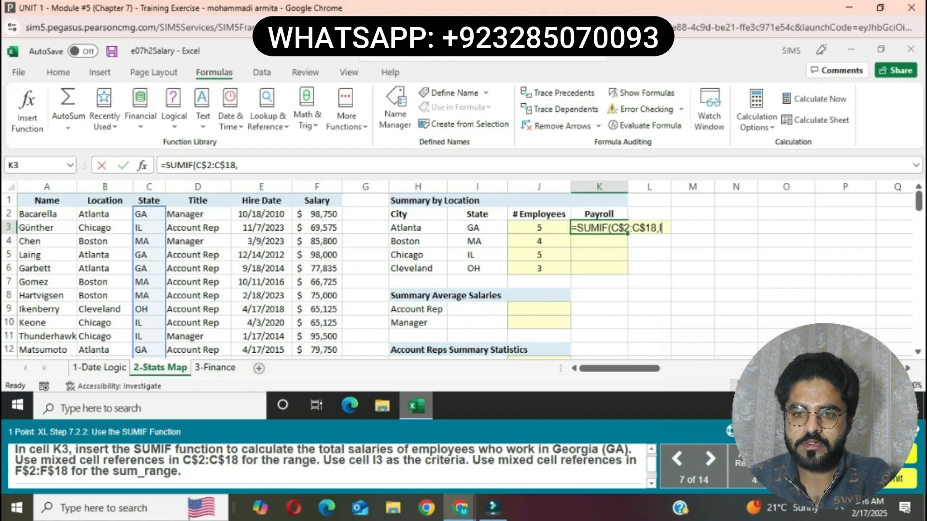
pyautogui.write('I3')
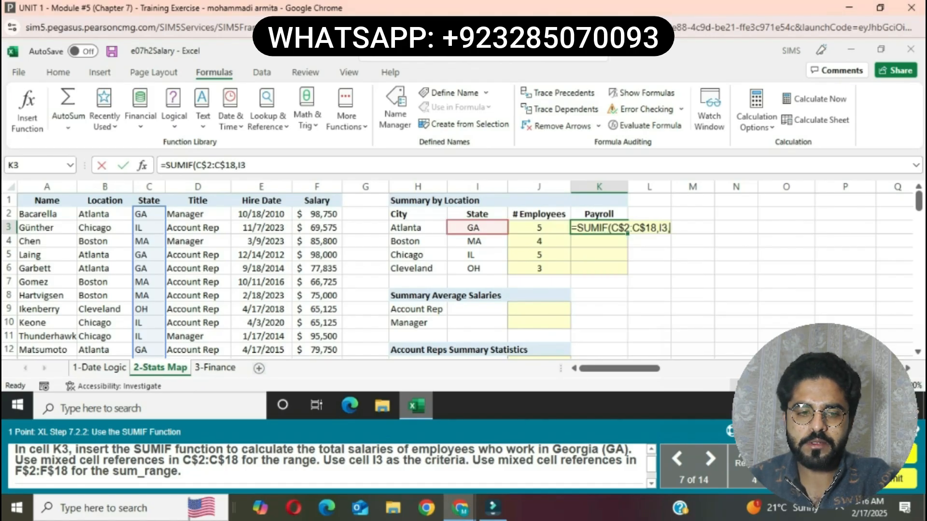
pyautogui.write(',F')
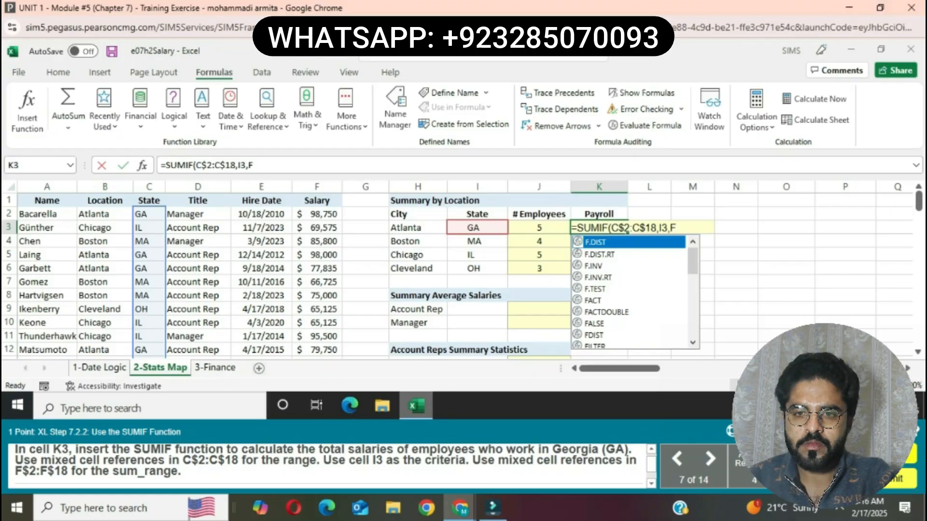
pyautogui.write('$2')
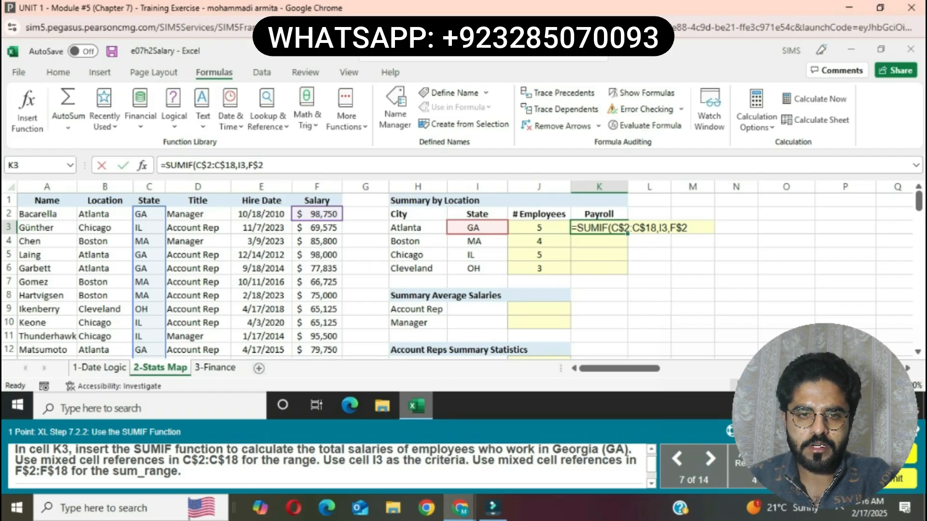
pyautogui.write(':F$')
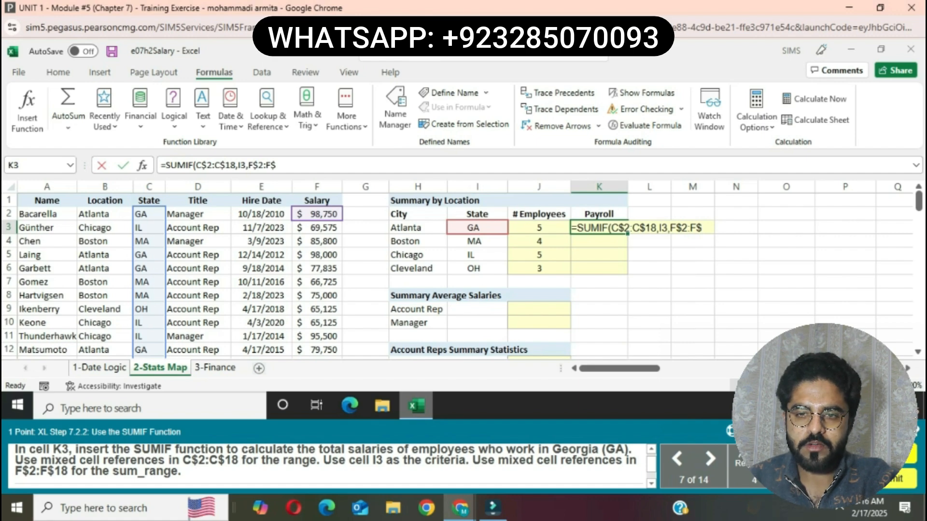
pyautogui.write('18)')
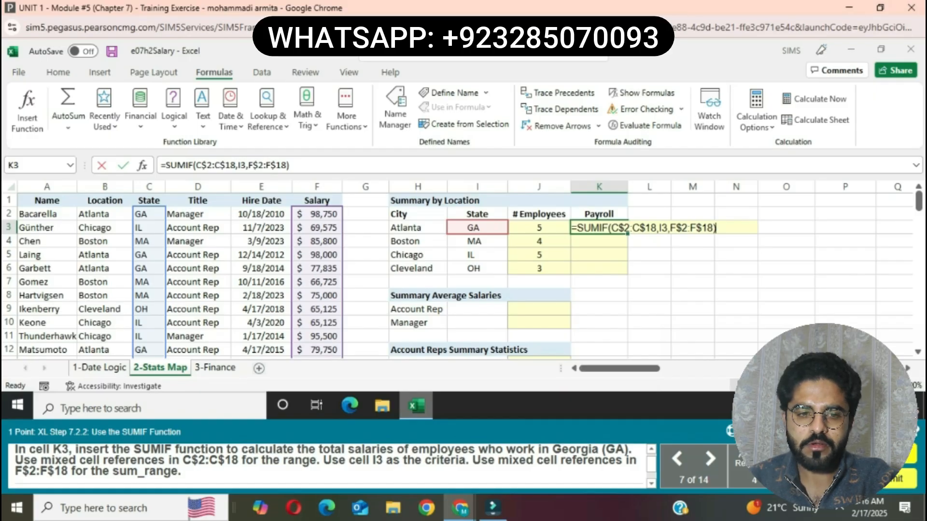
pyautogui.press('Return')
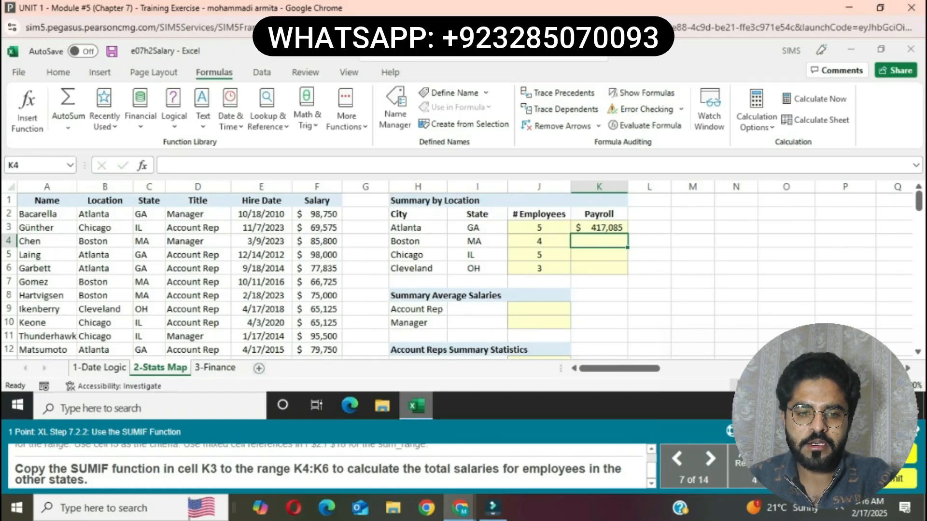
# - Copy the SUMIF function from cell K3 down to the range K4:K6
pyautogui.click(599, 228)
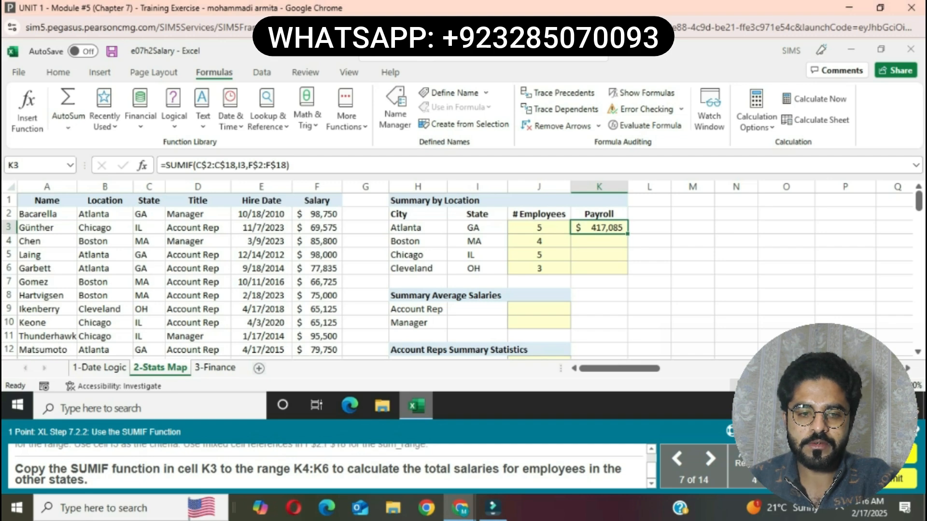
pyautogui.moveTo(627, 234); pyautogui.dragTo(628, 271)
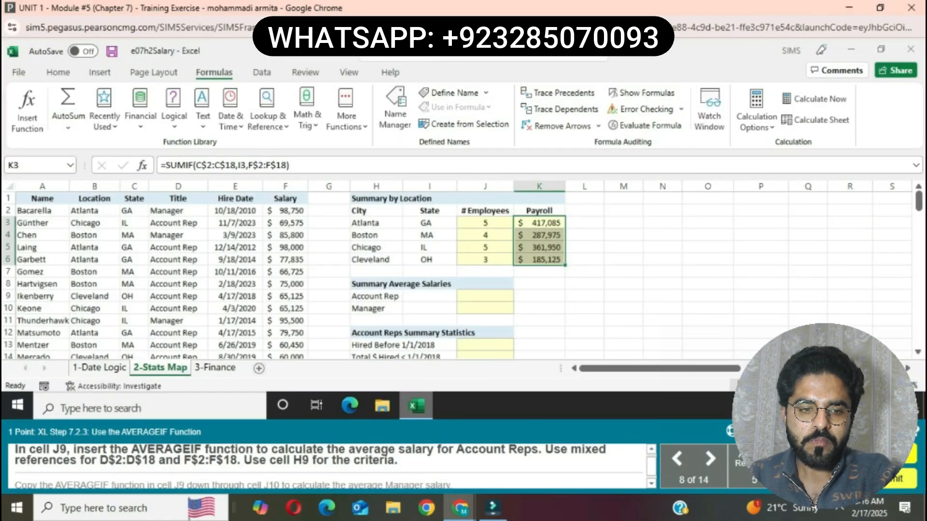
# - Enter the formula =AVERAGEIF(D$2:D$18,H9,F$2:F$18) in cell J9 to average the Account Rep salaries
pyautogui.click(484, 296)
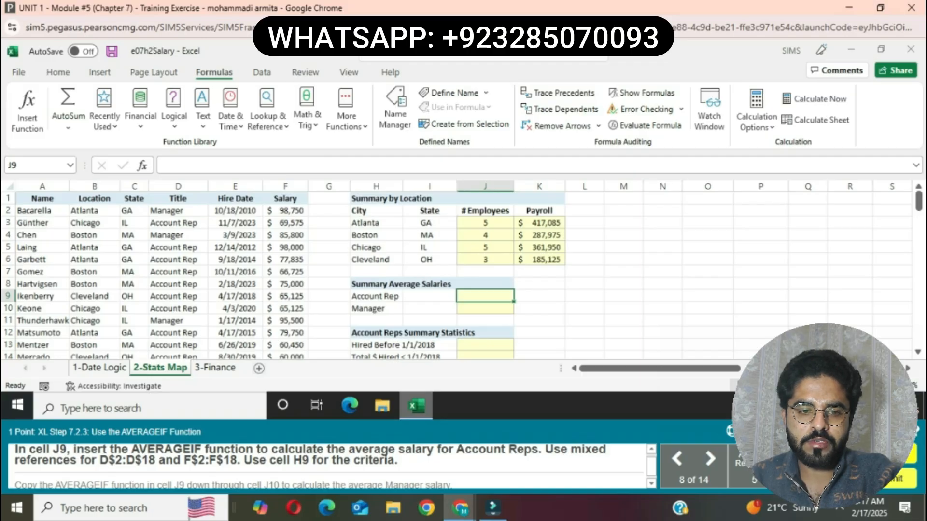
pyautogui.write('=')
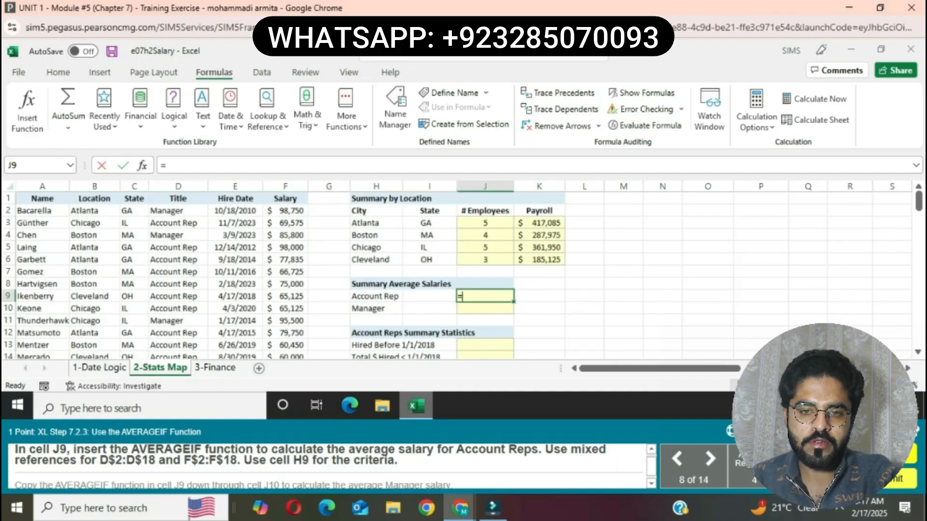
pyautogui.write('AVER')
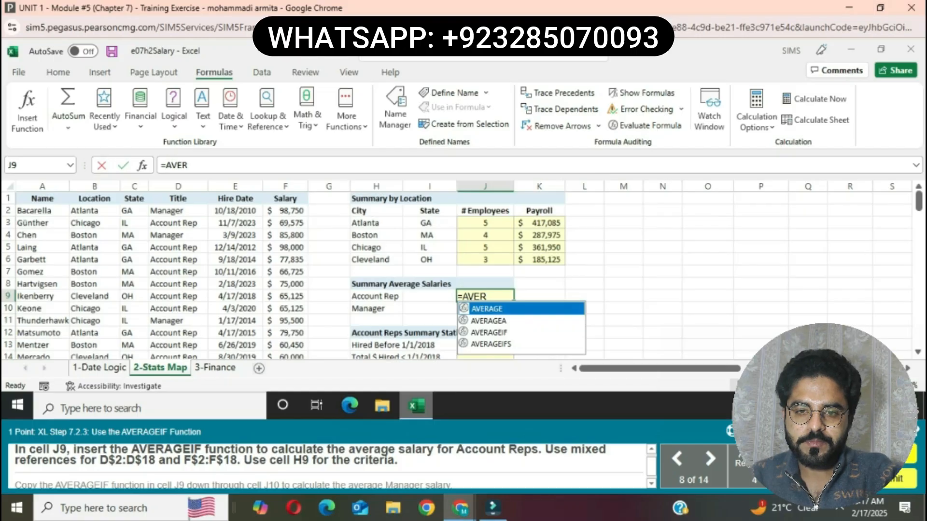
pyautogui.press('Down')
pyautogui.press('Down')
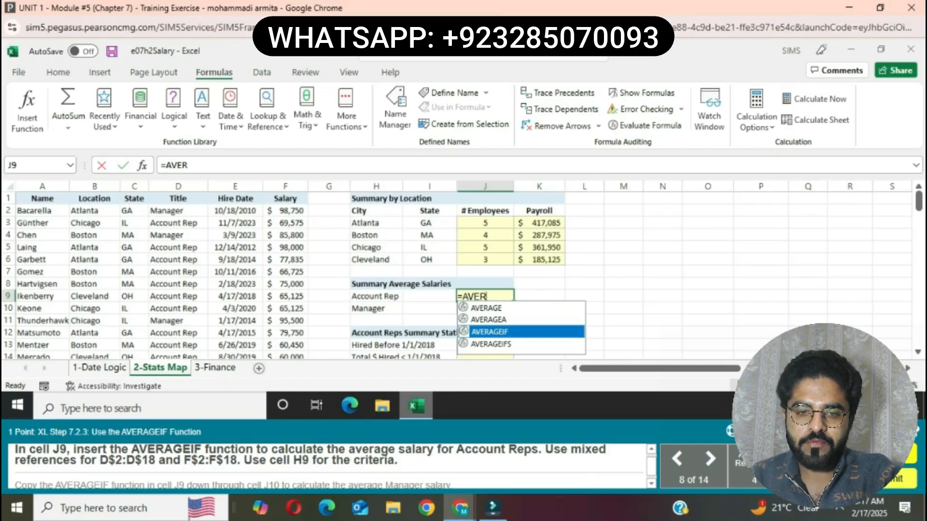
pyautogui.press('Tab')
pyautogui.write('D')
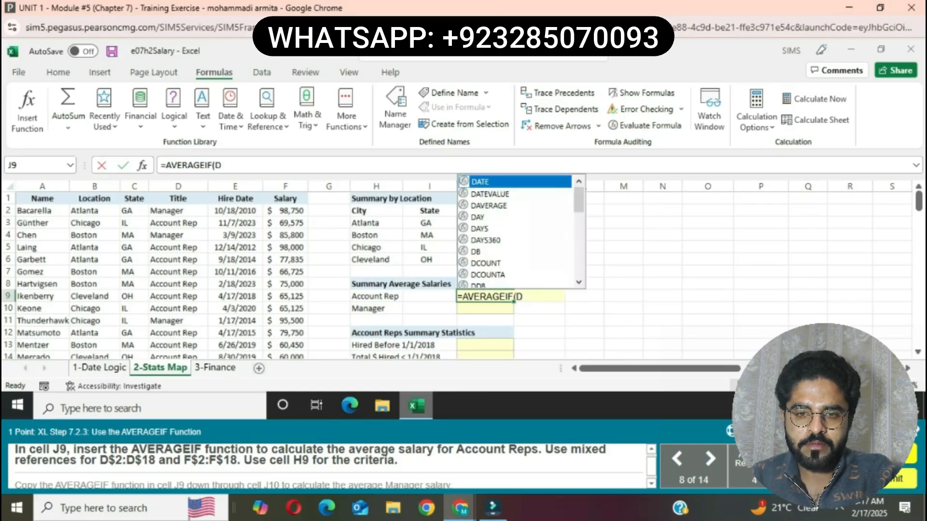
pyautogui.write('$2:D')
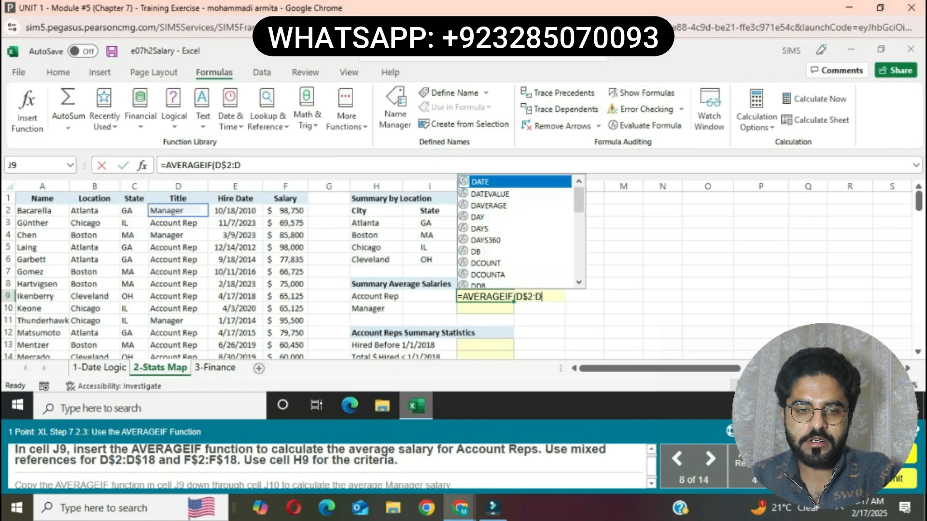
pyautogui.write('$18')
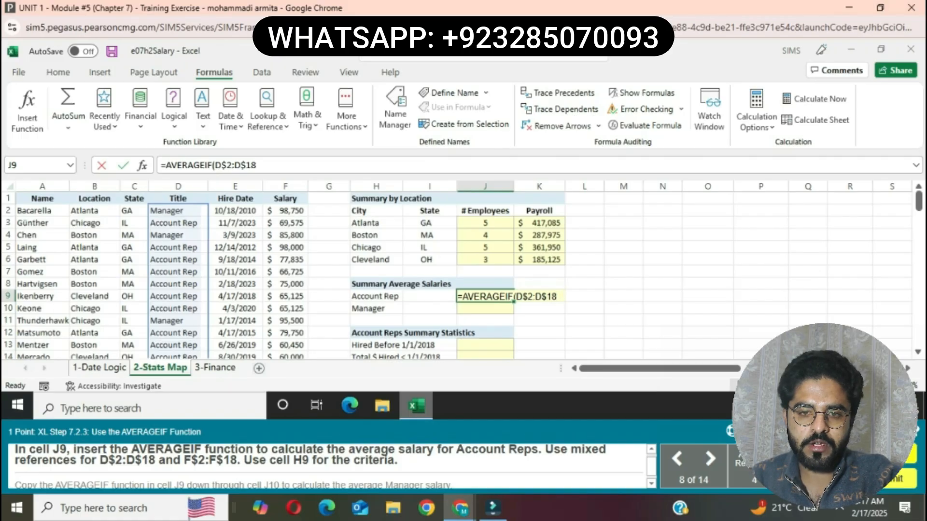
pyautogui.write(',H0')
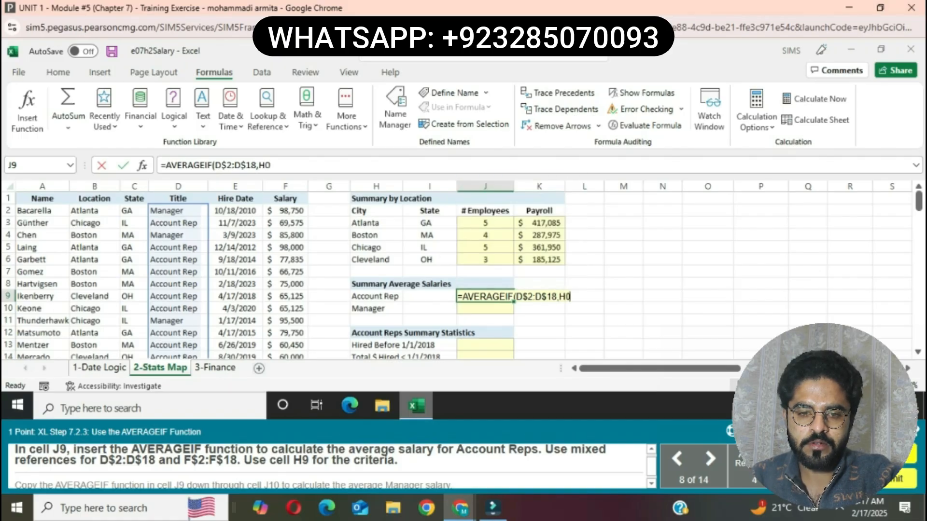
pyautogui.press('BackSpace')
pyautogui.write('9')
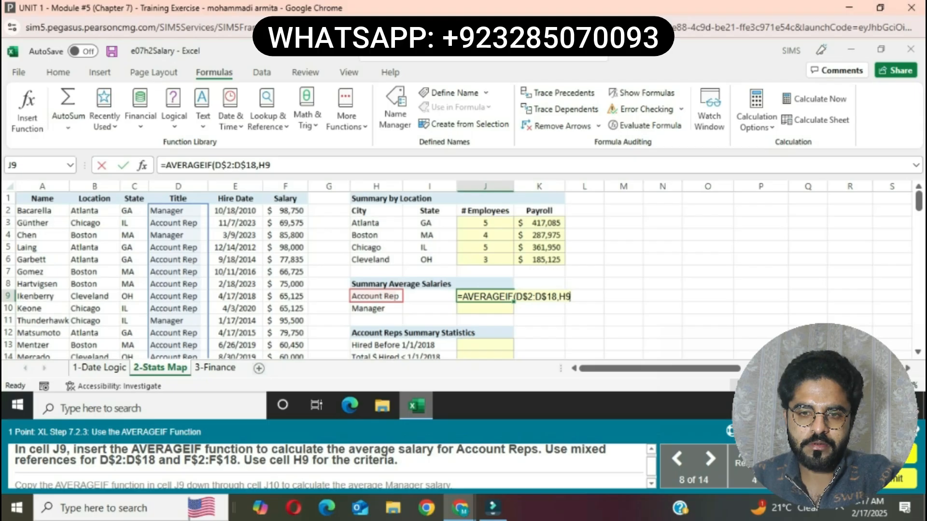
pyautogui.write(',F$')
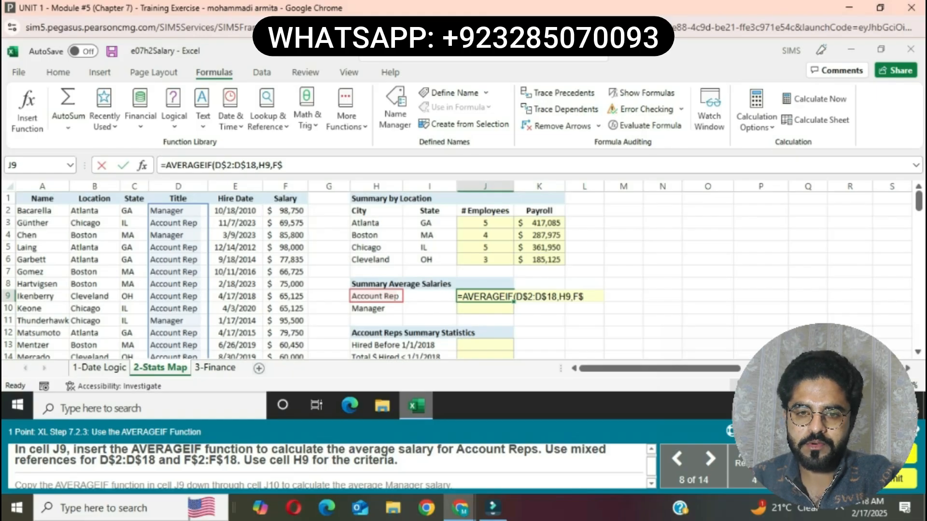
pyautogui.write('2')
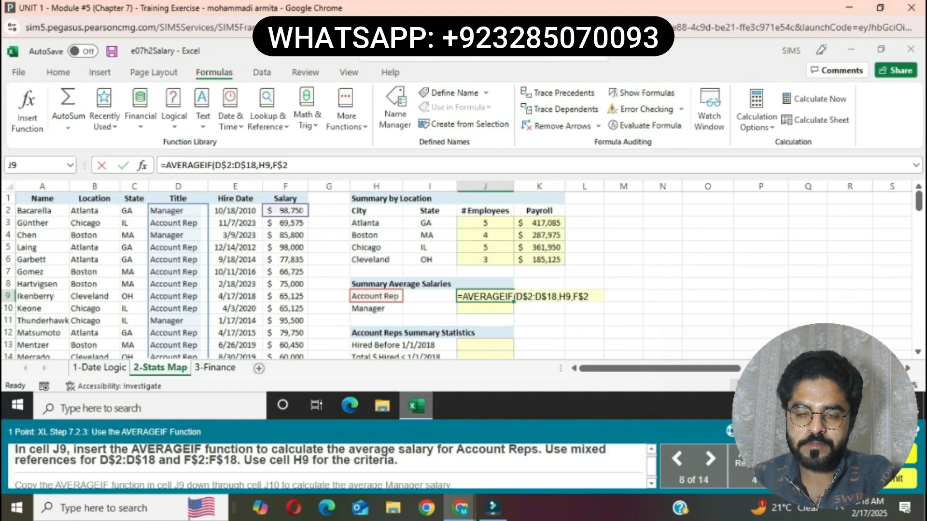
pyautogui.write(':F')
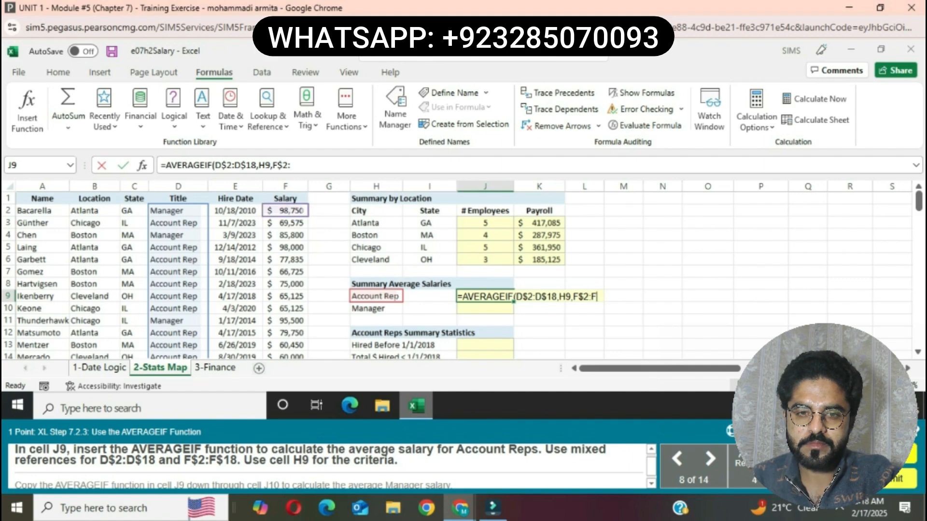
pyautogui.write('$18)')
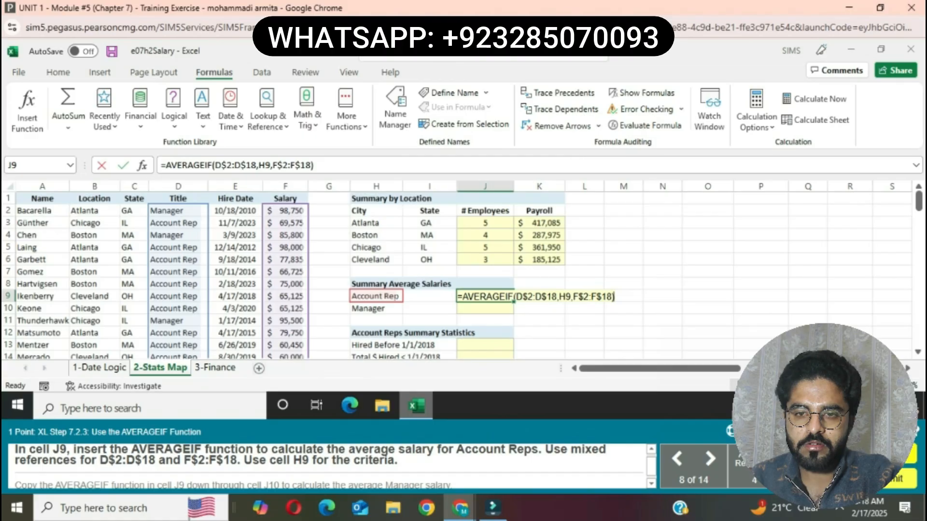
pyautogui.press('Return')
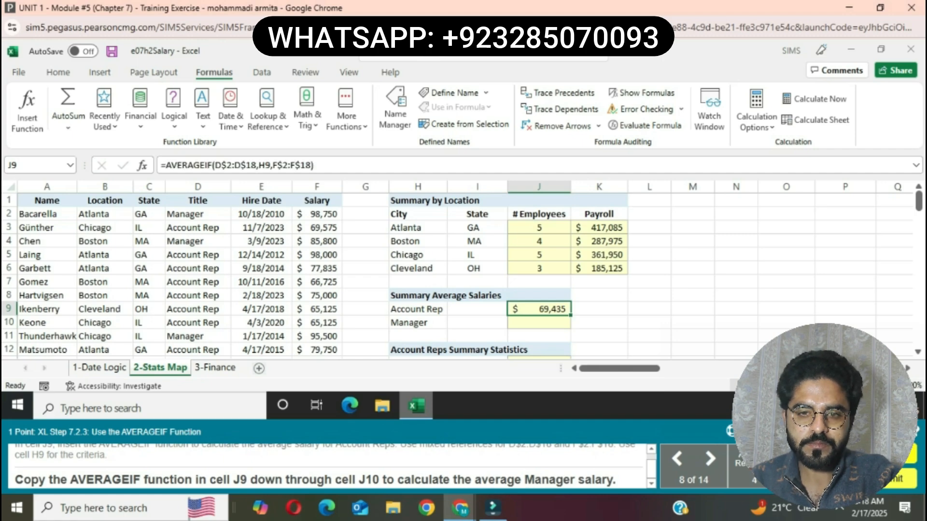
# - Copy the AVERAGEIF function from cell J9 down to cell J10 for the Manager salaries
pyautogui.moveTo(571, 316); pyautogui.dragTo(569, 326)
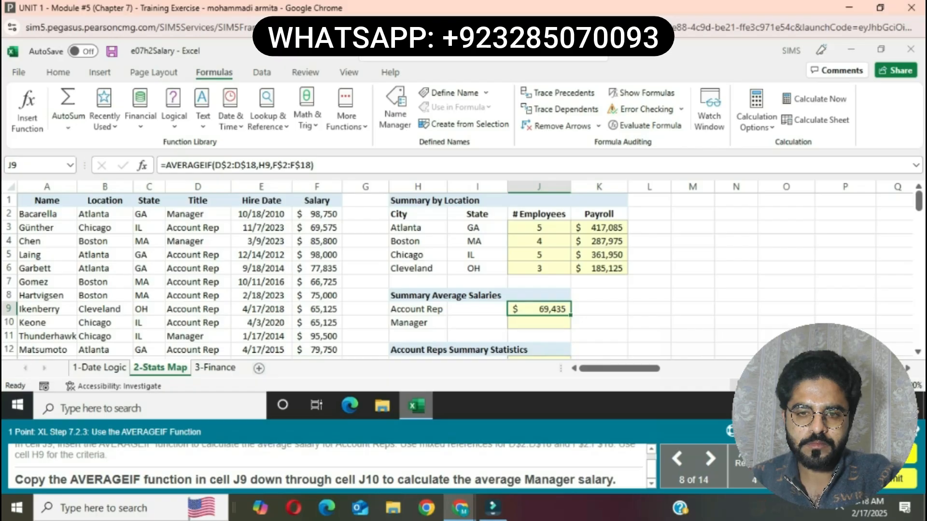